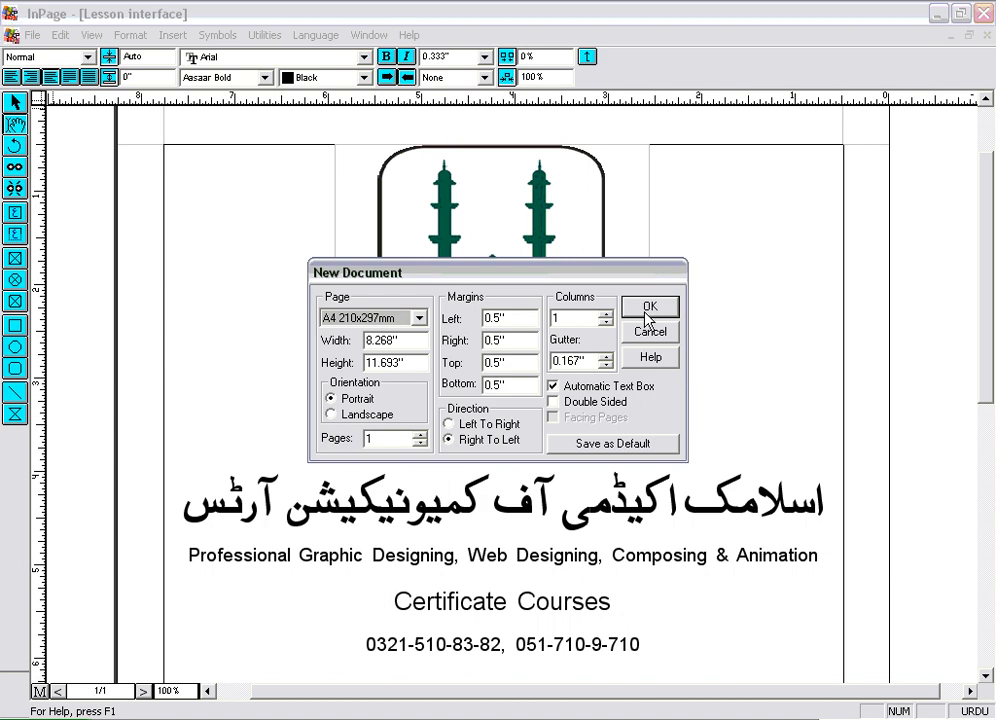
Create a one-page A4 portrait document with right-to-left direction and paste the copied Urdu text into it in the Normal style.
left_click(647, 311)
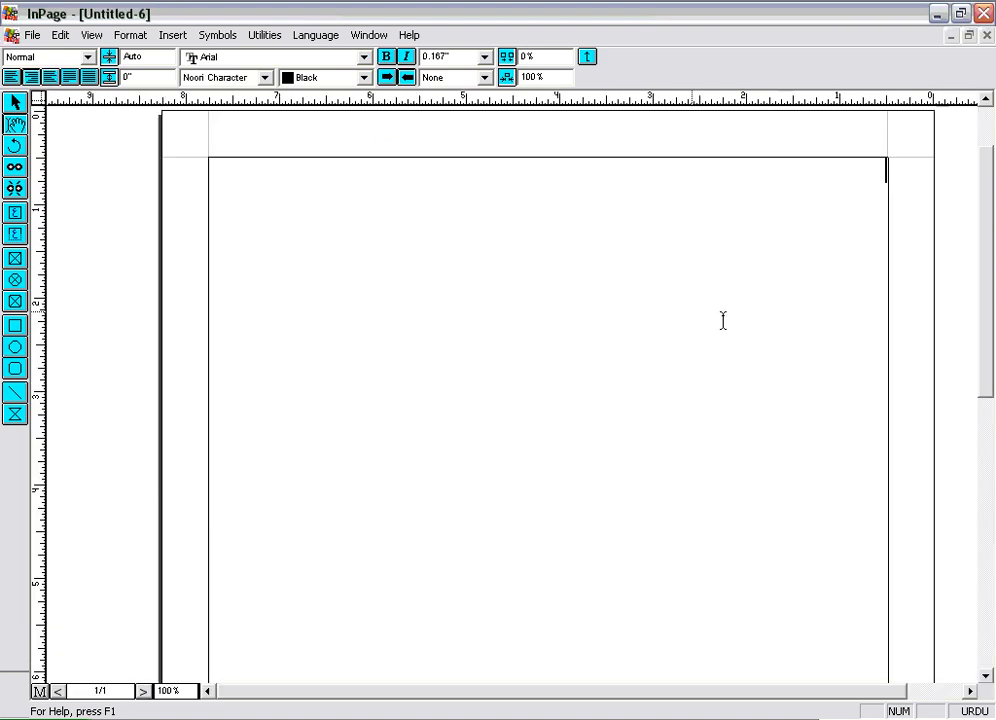
left_click_drag(990, 313, 987, 296)
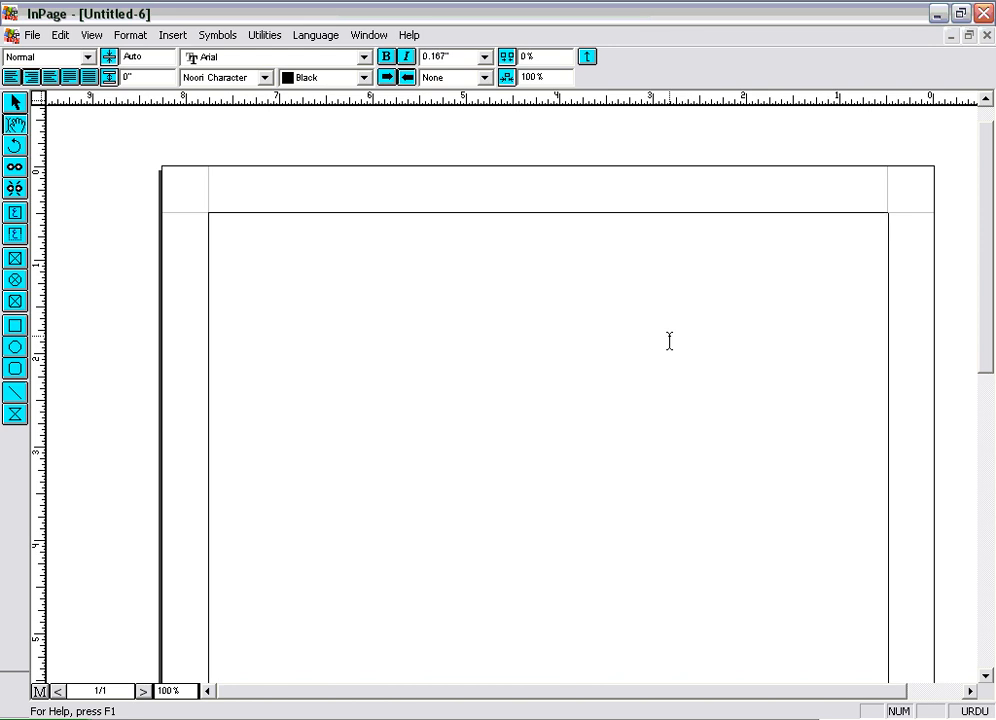
key("ctrl+v")
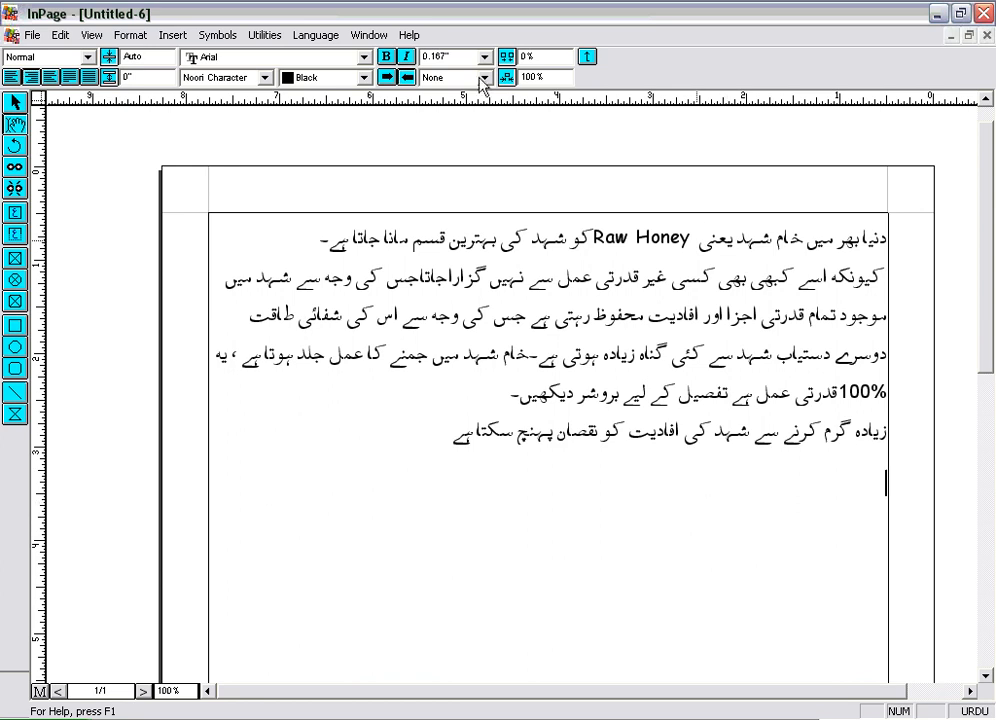
left_click(88, 58)
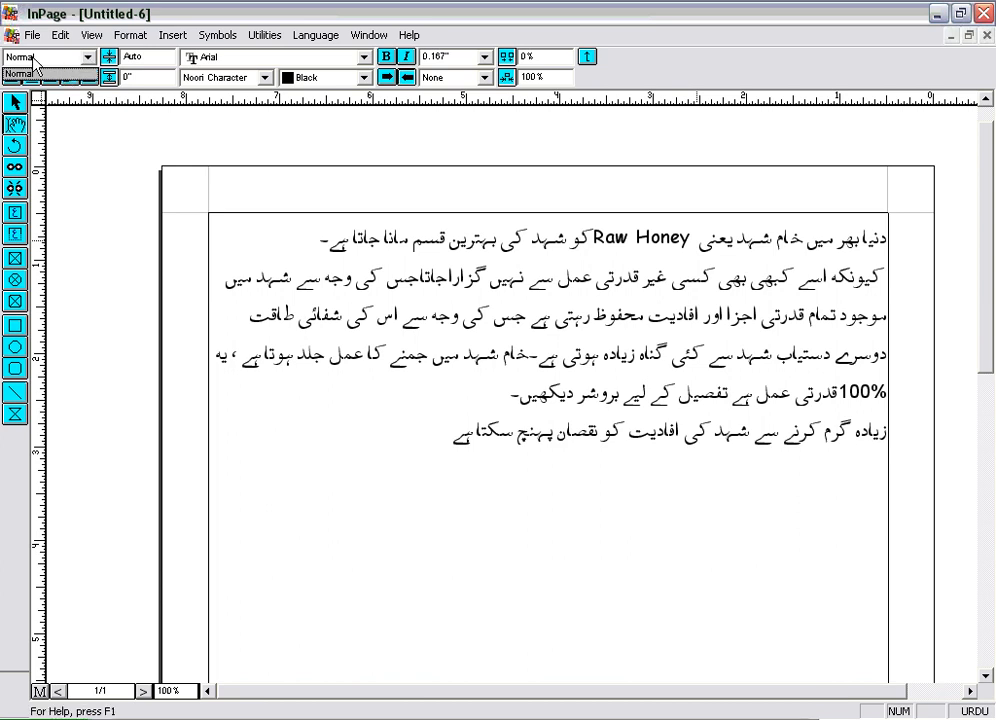
left_click(33, 70)
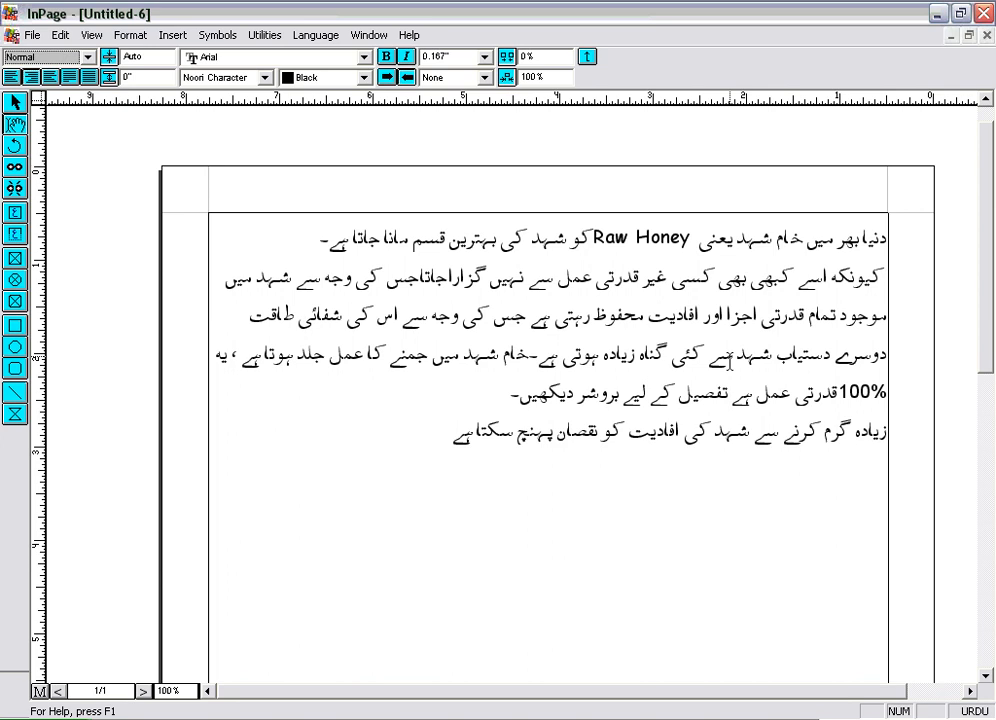
Define a new style sheet named Style-1 that is based on Normal.
left_click(142, 40)
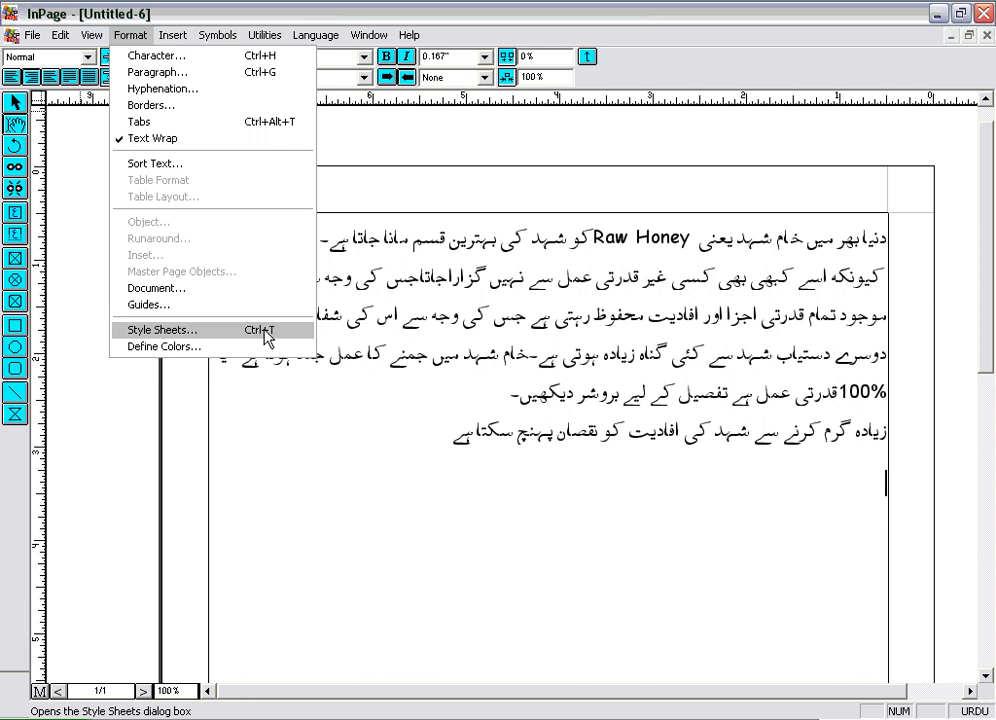
left_click(198, 337)
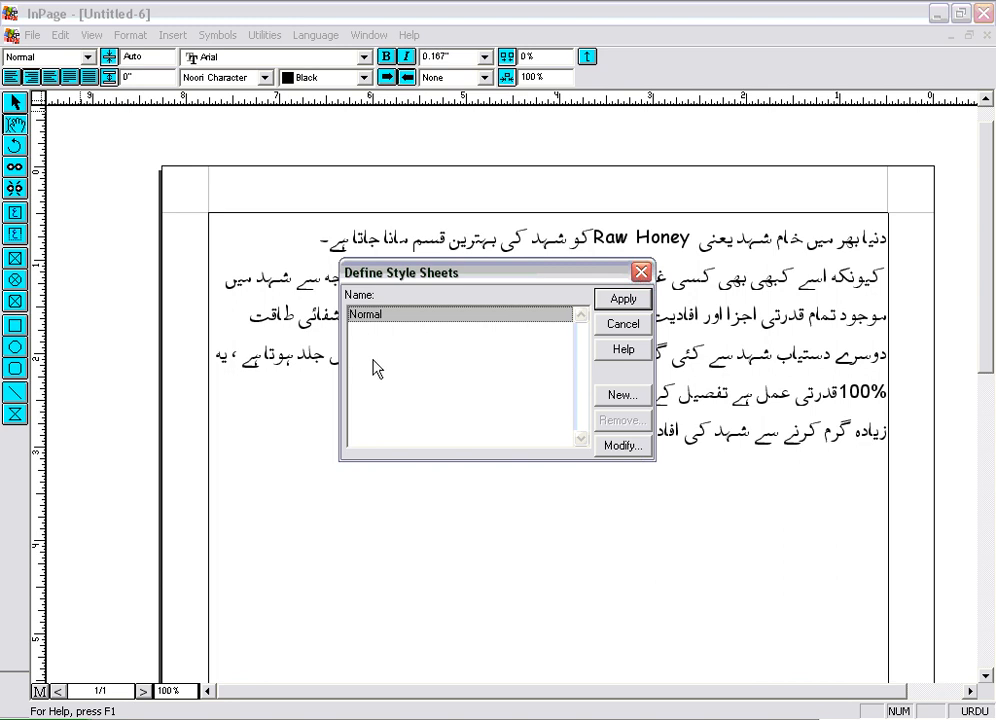
left_click(618, 397)
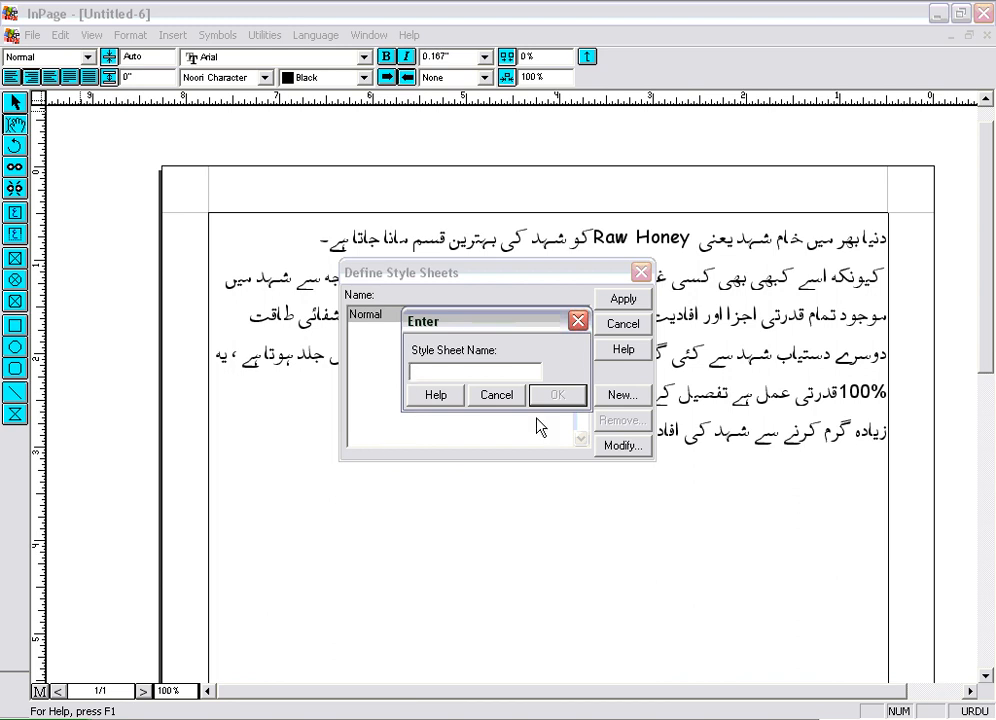
type("Style-1")
key("Return")
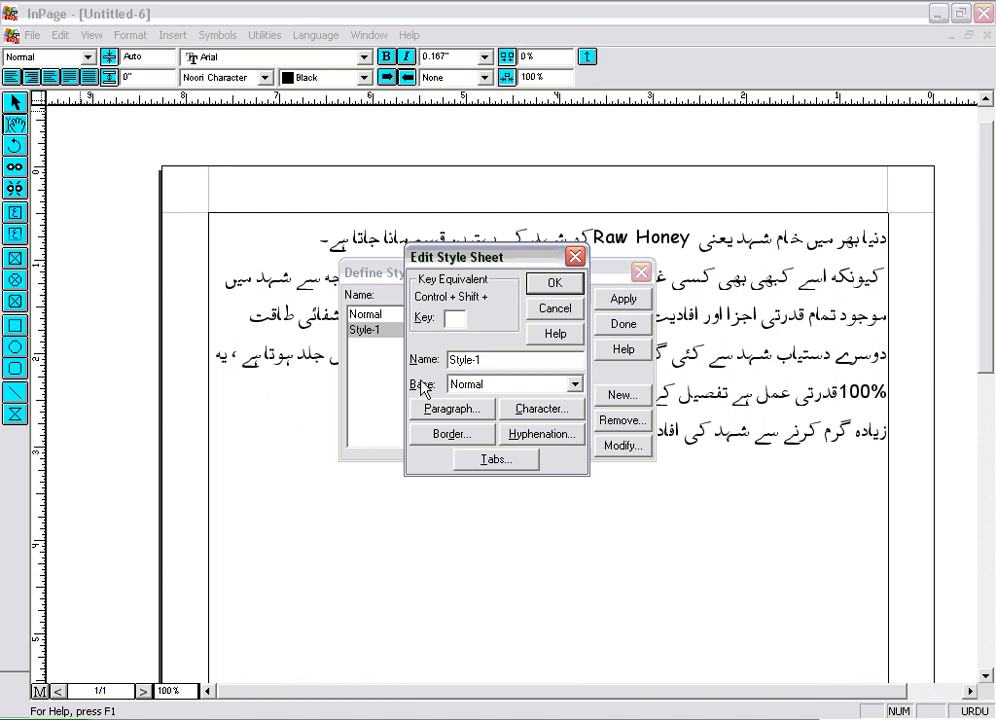
left_click(575, 385)
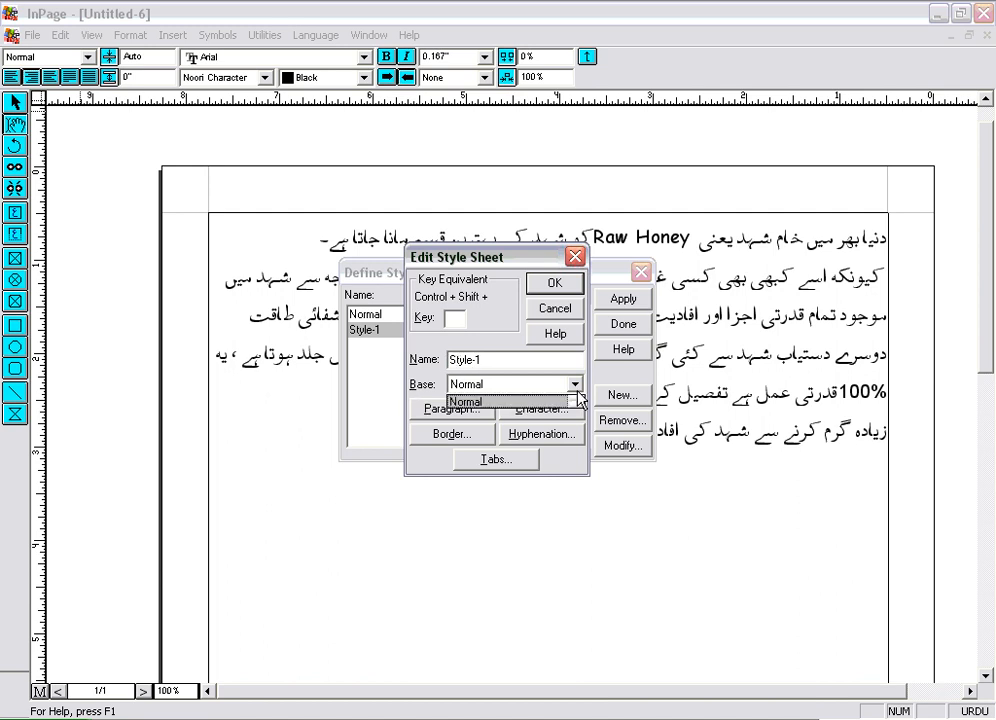
left_click(470, 400)
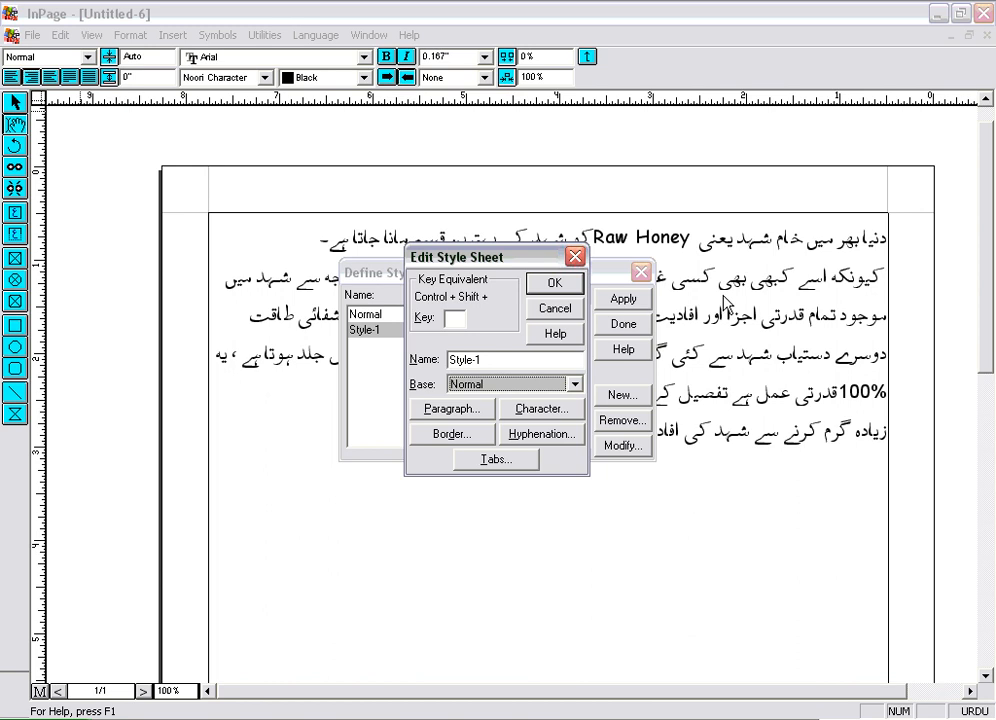
Set the character size of Style-1 to 14pt and its color to Blue.
left_click(538, 410)
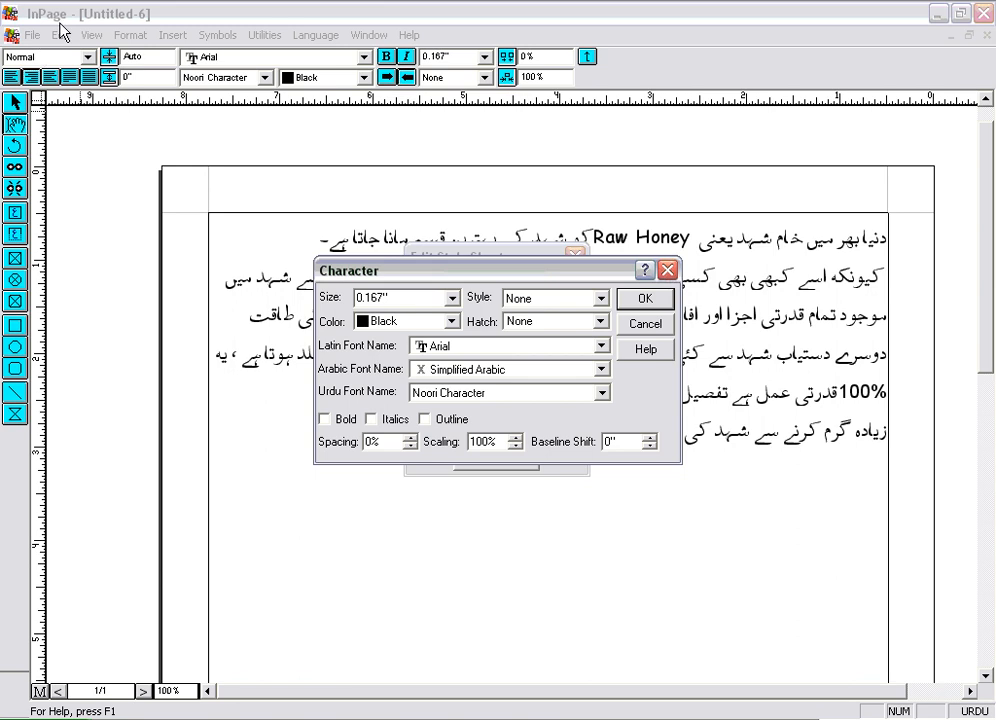
left_click(451, 297)
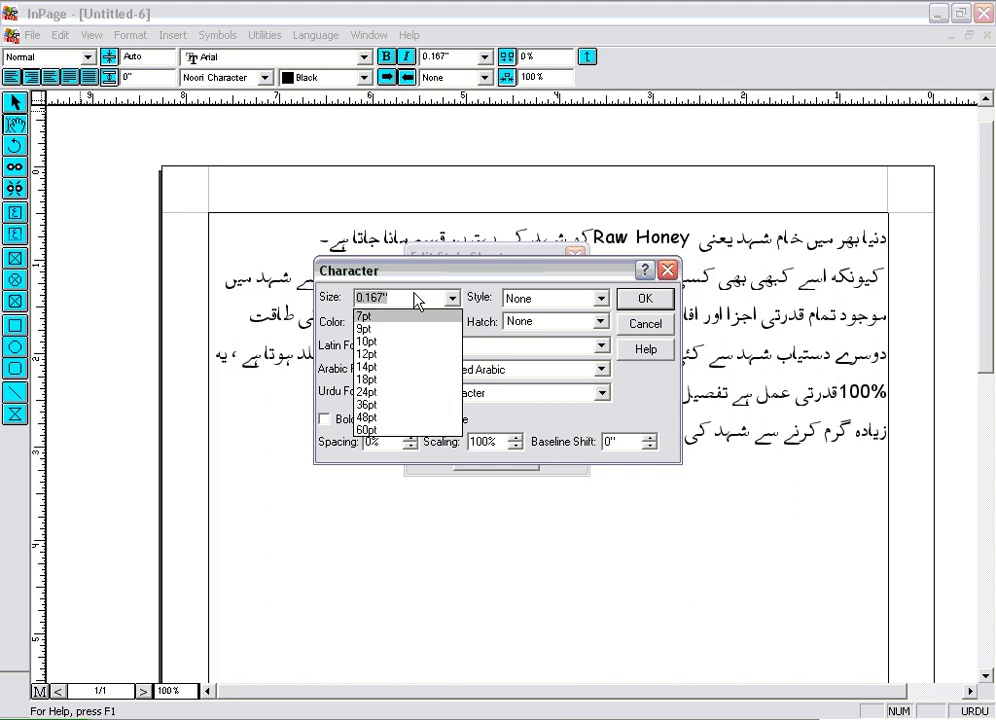
left_click(393, 379)
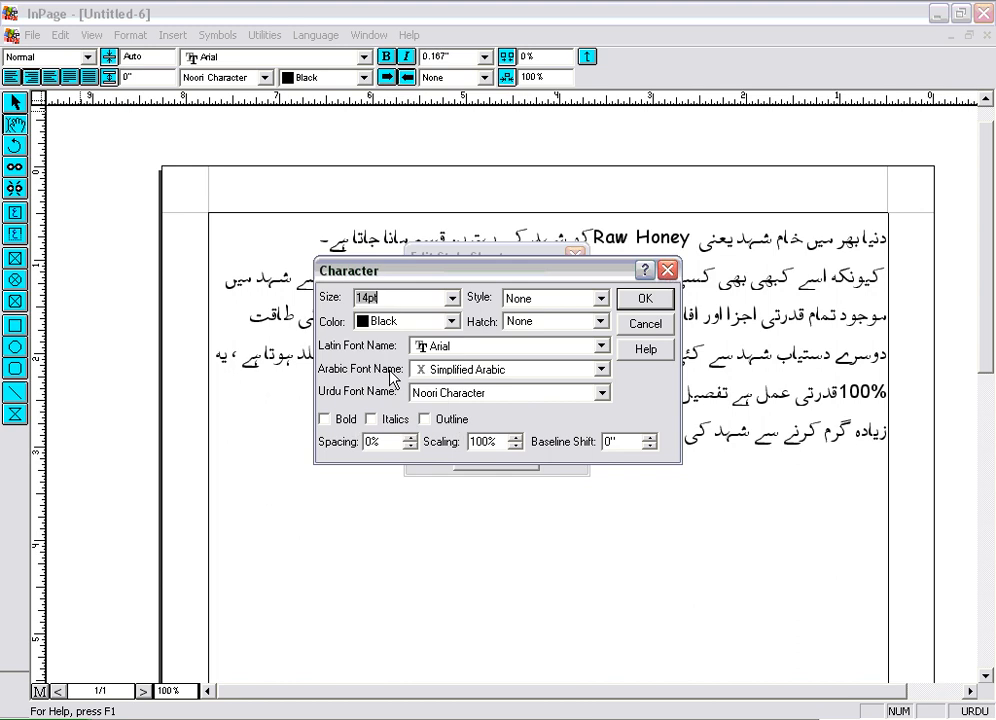
left_click(452, 322)
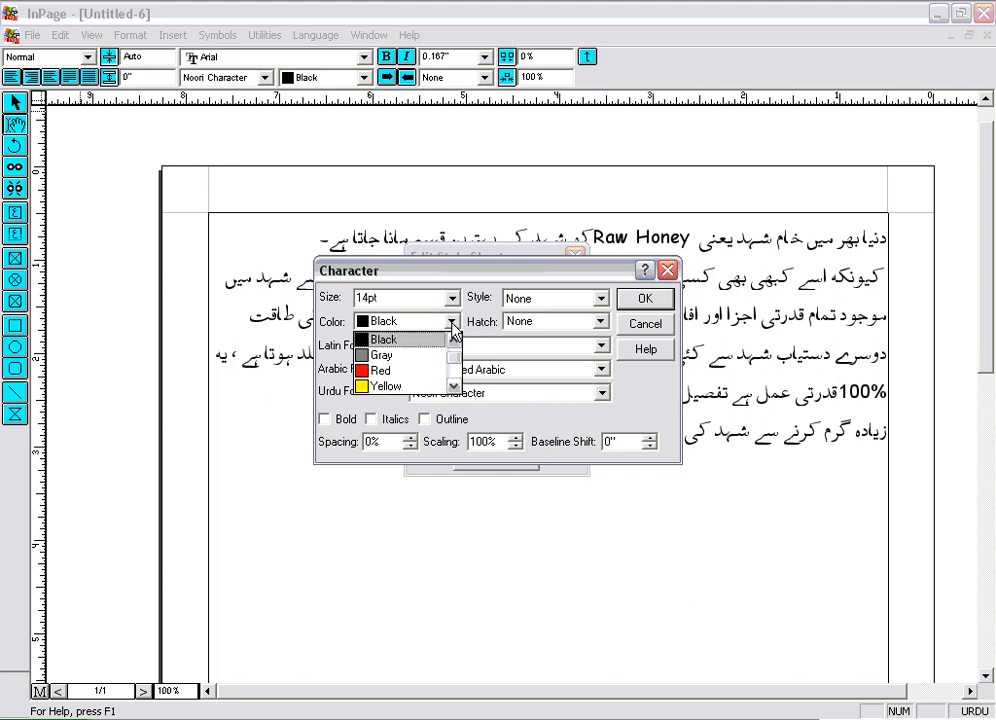
left_click(454, 387)
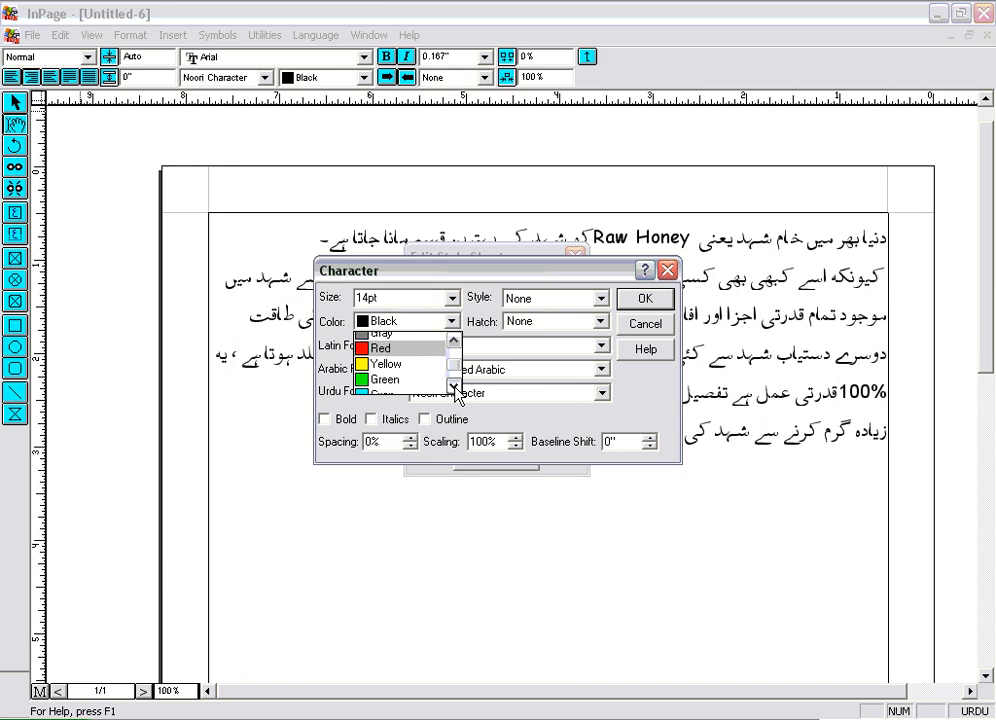
left_click(454, 387)
left_click(454, 387)
left_click(454, 387)
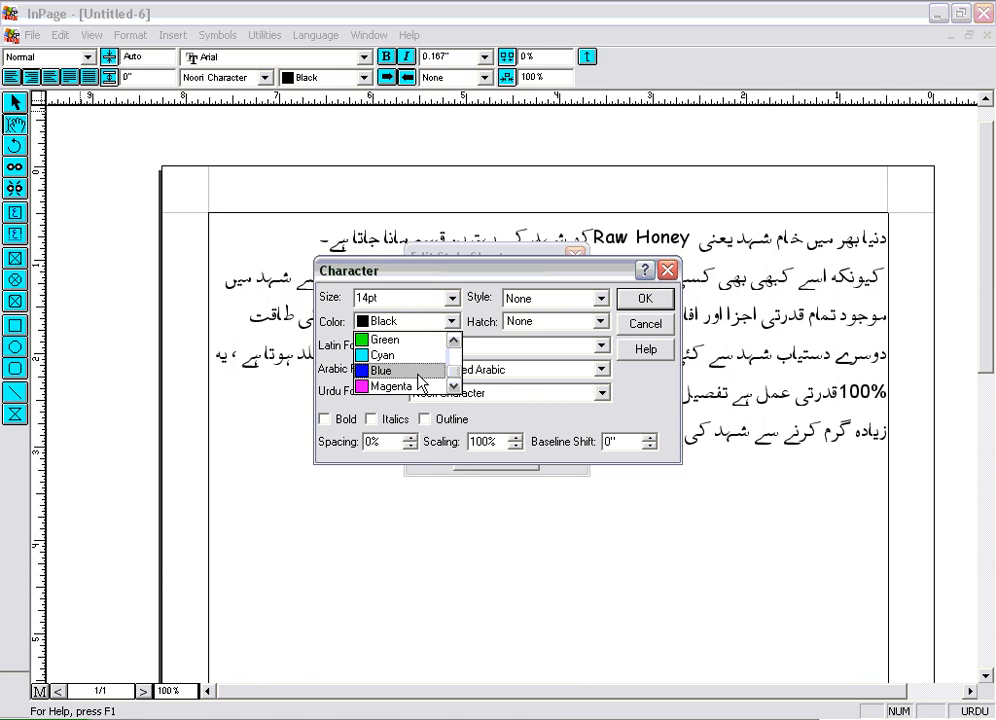
left_click(419, 374)
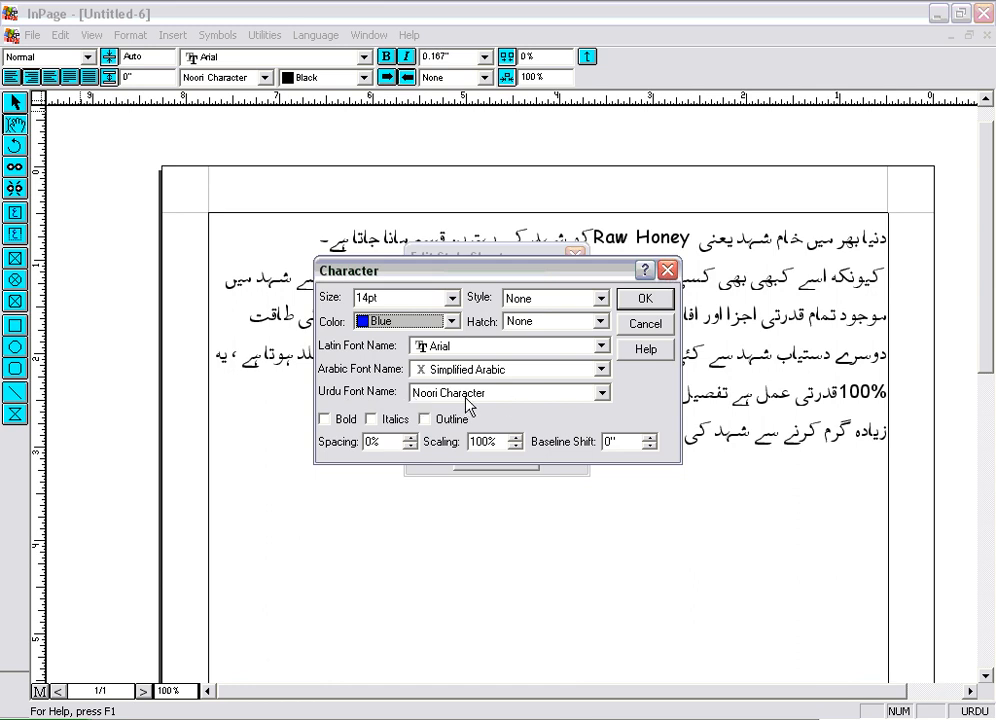
Give Style-1 the Urdu font Sadaf in bold and save the style sheet.
left_click(602, 393)
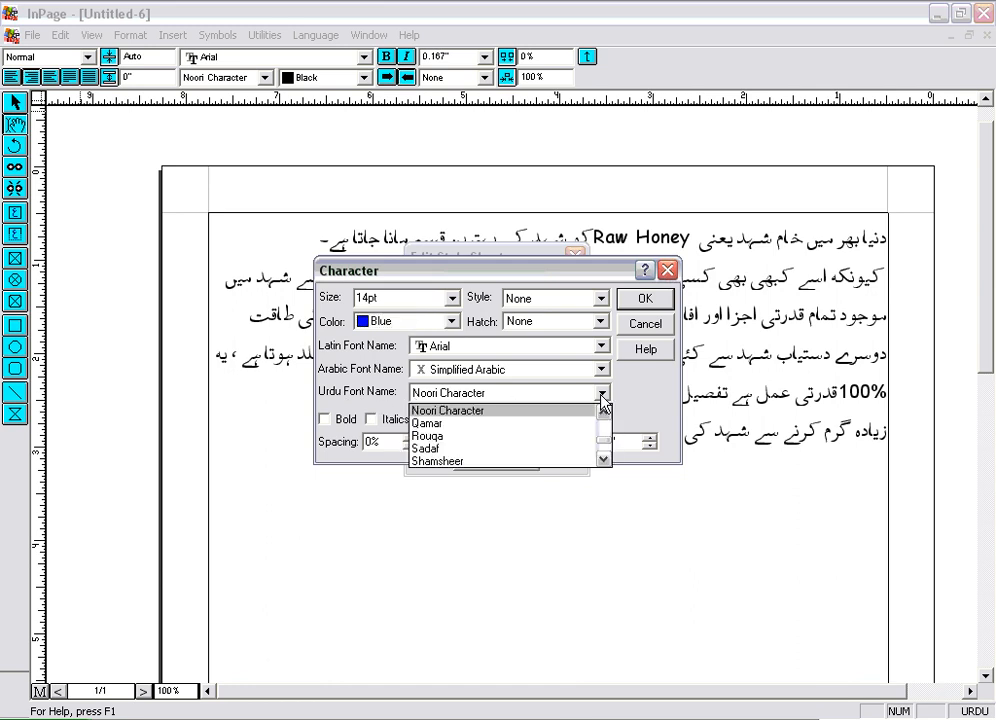
left_click(537, 449)
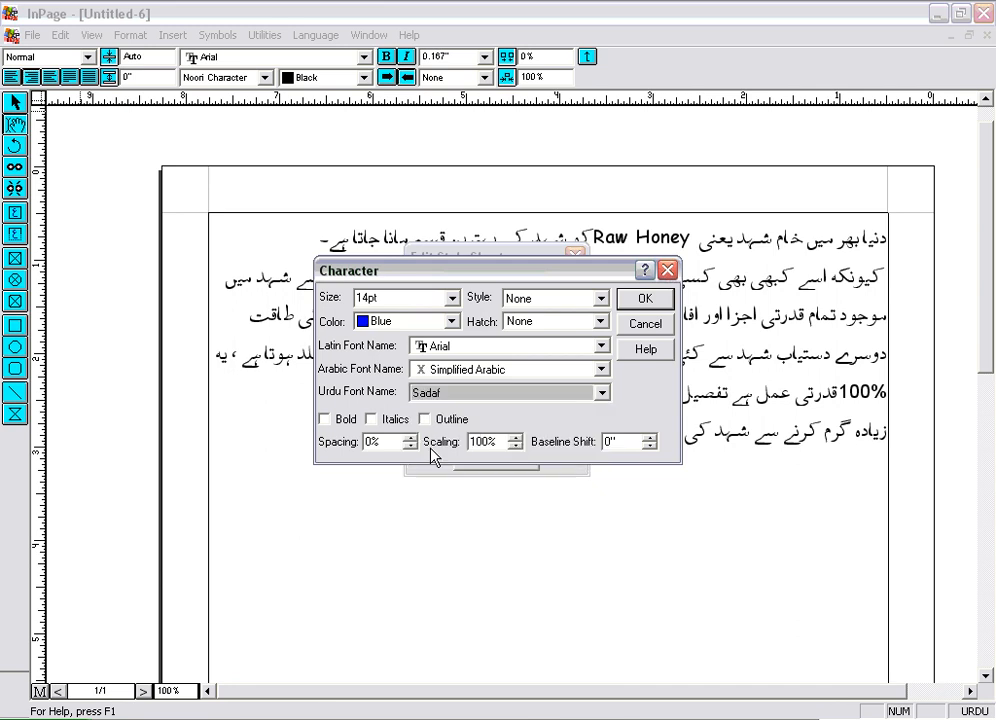
left_click(329, 426)
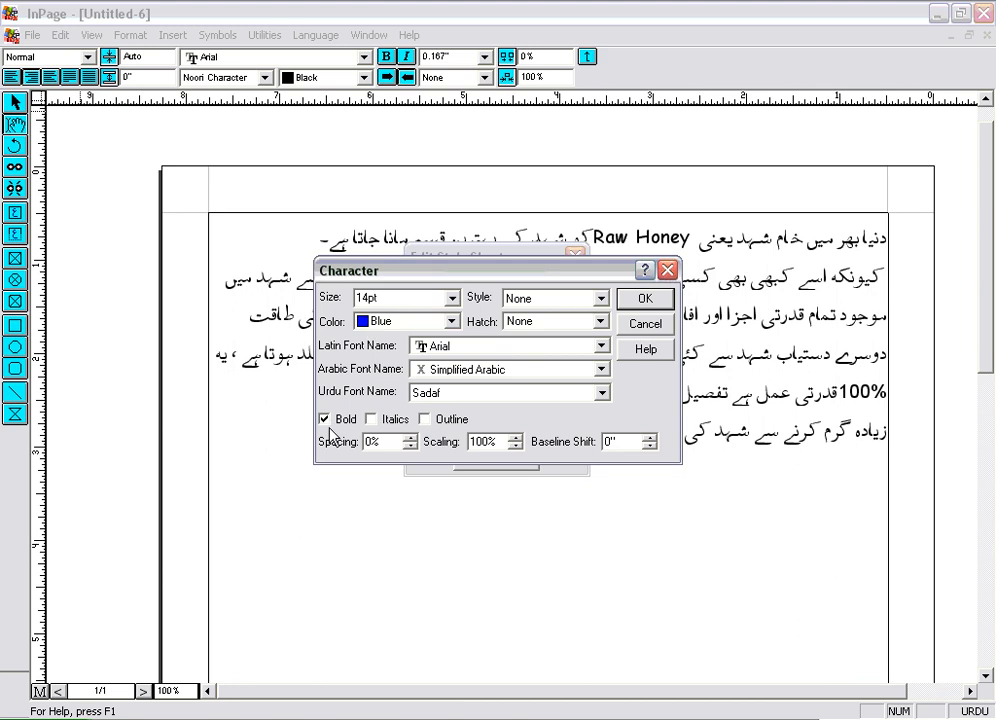
left_click(644, 299)
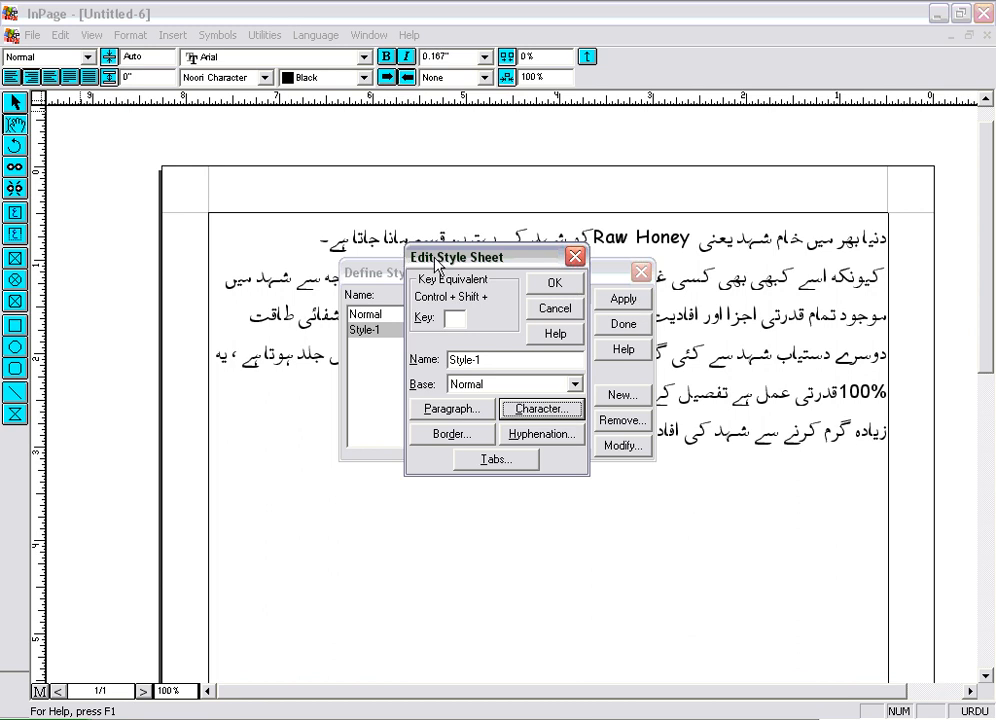
left_click(560, 290)
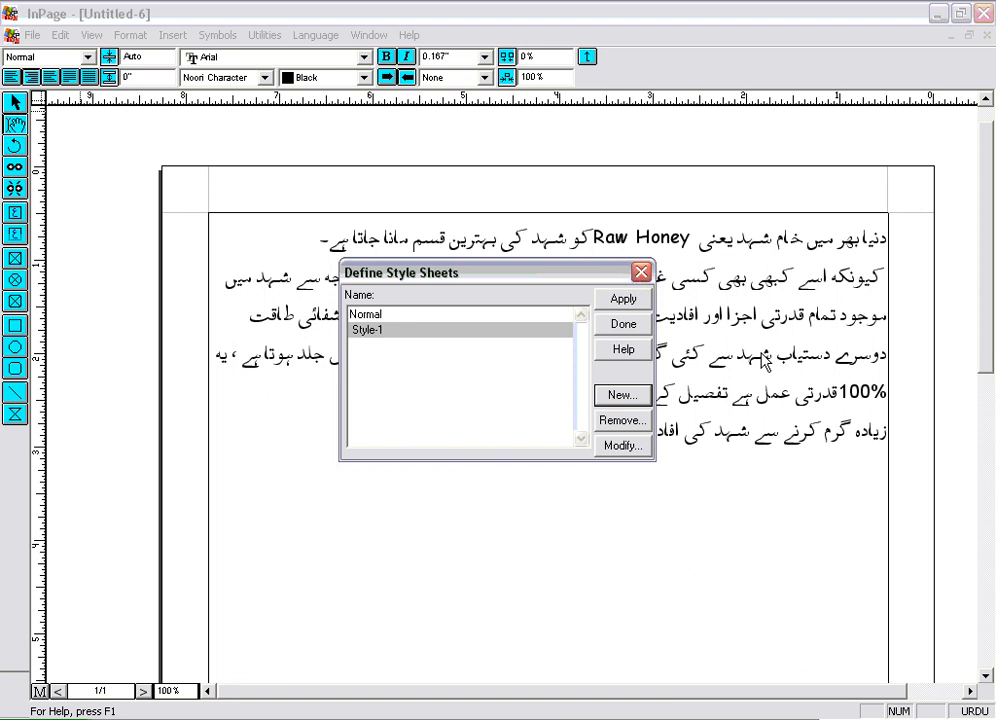
Define a second new style sheet named Style-2.
left_click(625, 395)
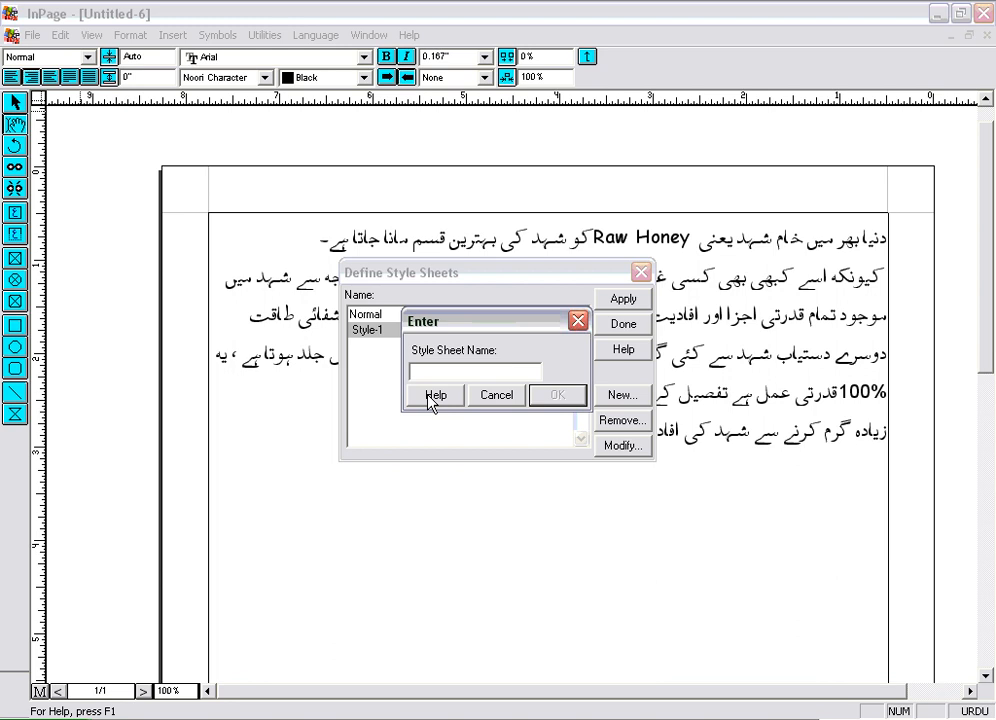
type("Style-2")
key("Return")
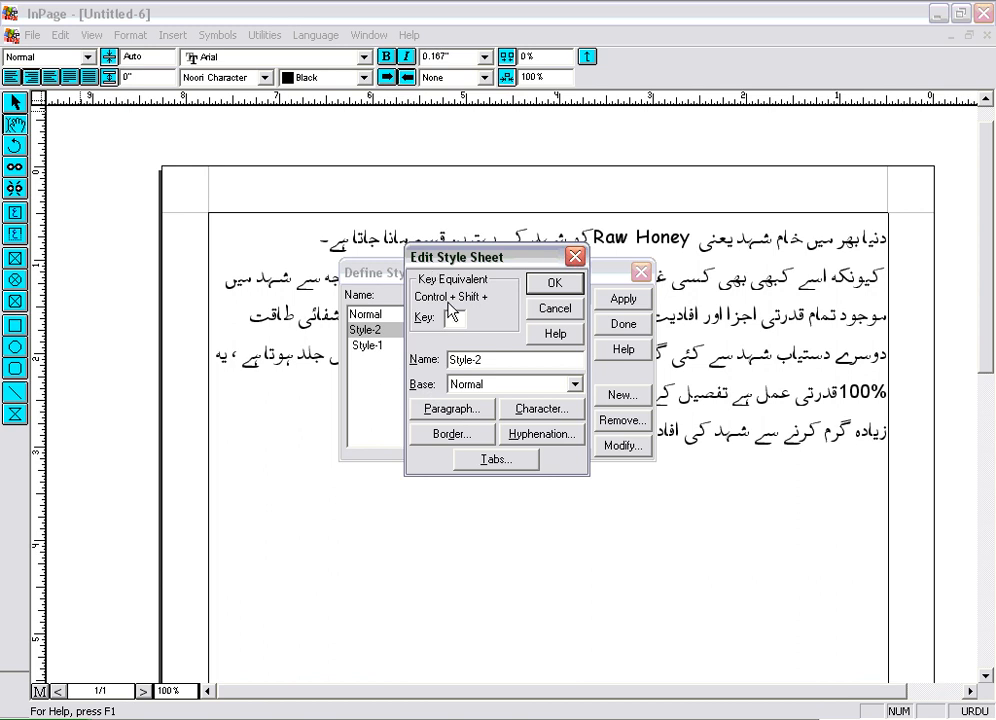
Set the character size of Style-2 to 18pt and its Urdu font to Talat Narrow in bold.
left_click(546, 412)
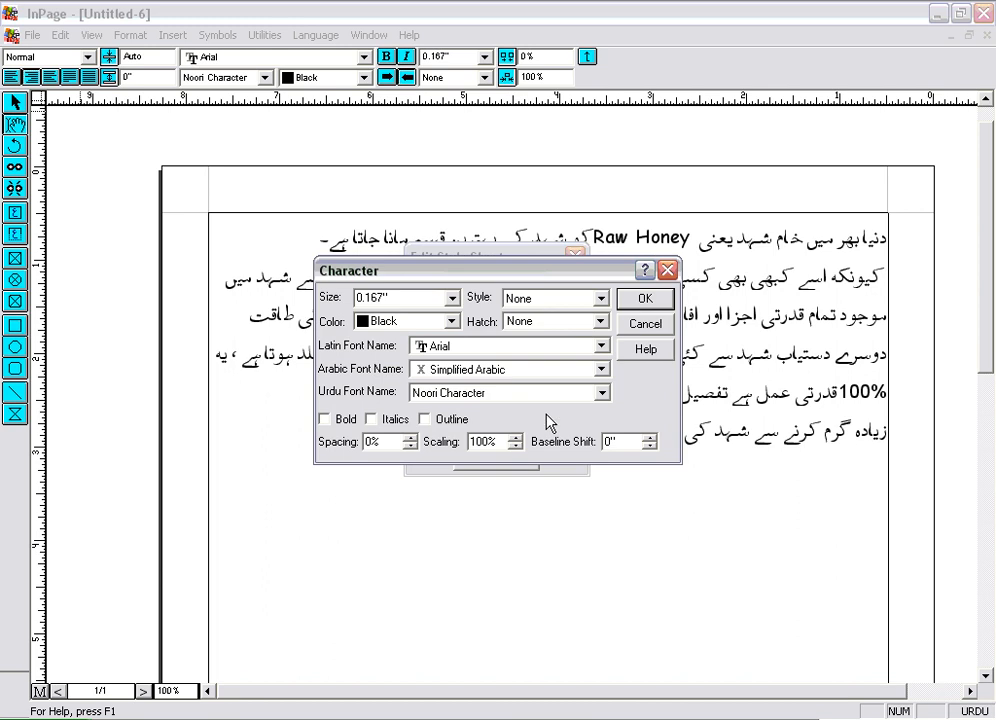
left_click(452, 298)
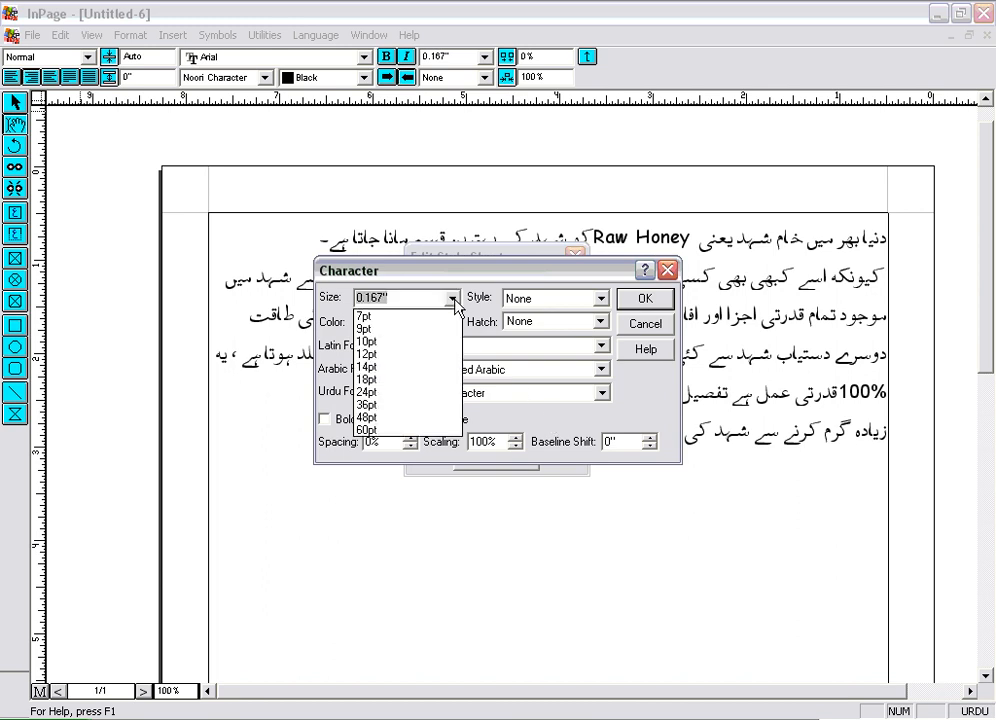
left_click(431, 381)
left_click(602, 392)
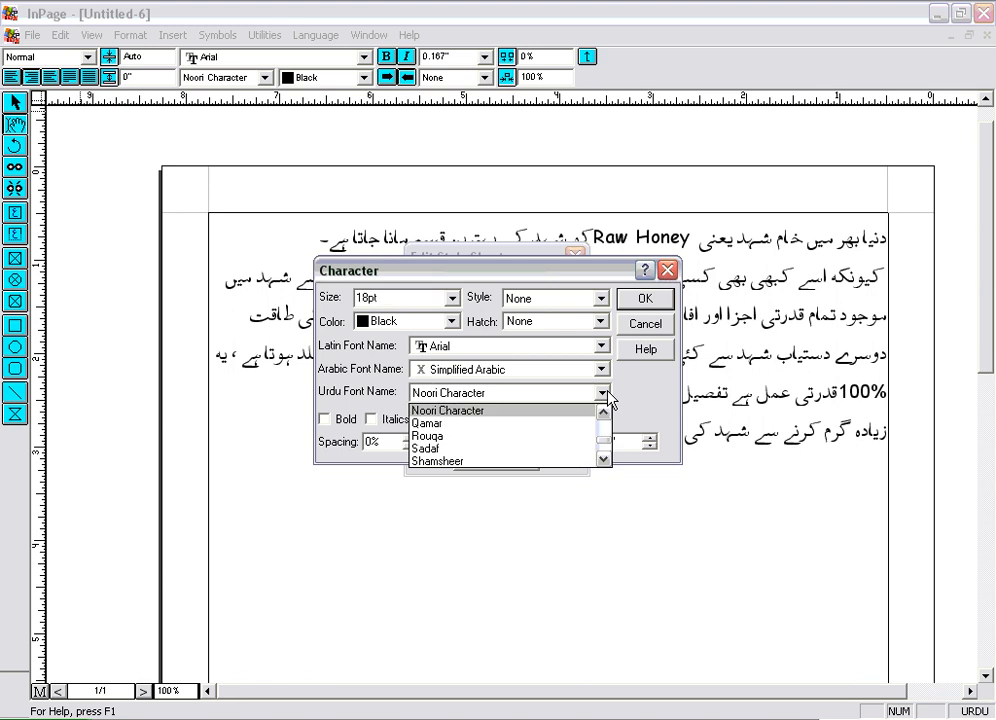
left_click(603, 458)
left_click(603, 458)
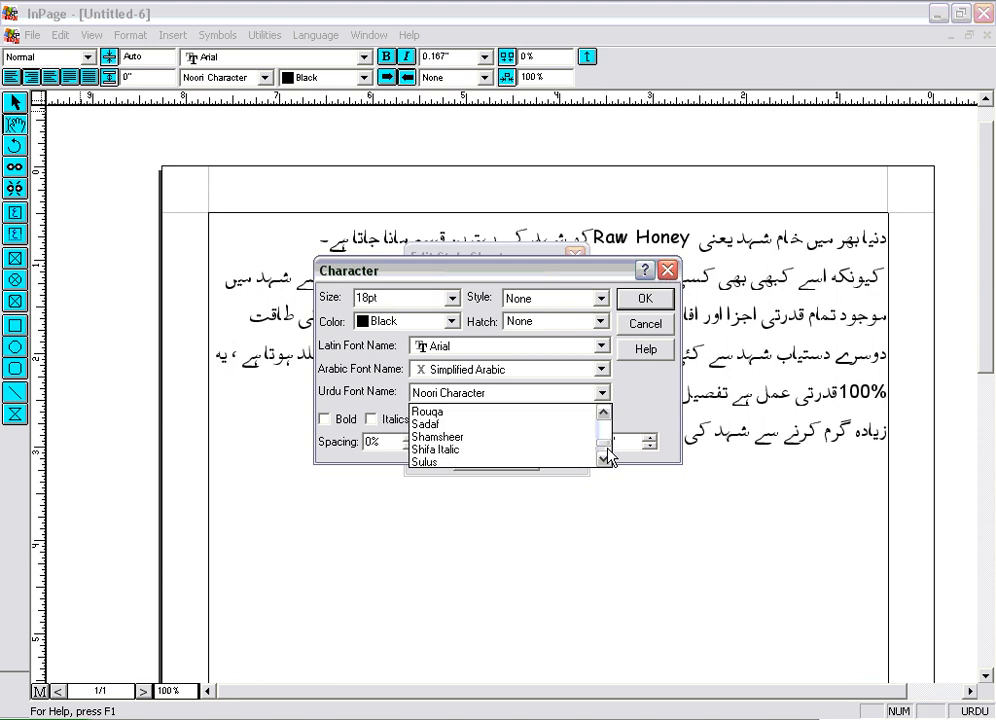
left_click(603, 458)
left_click(603, 458)
left_click(432, 460)
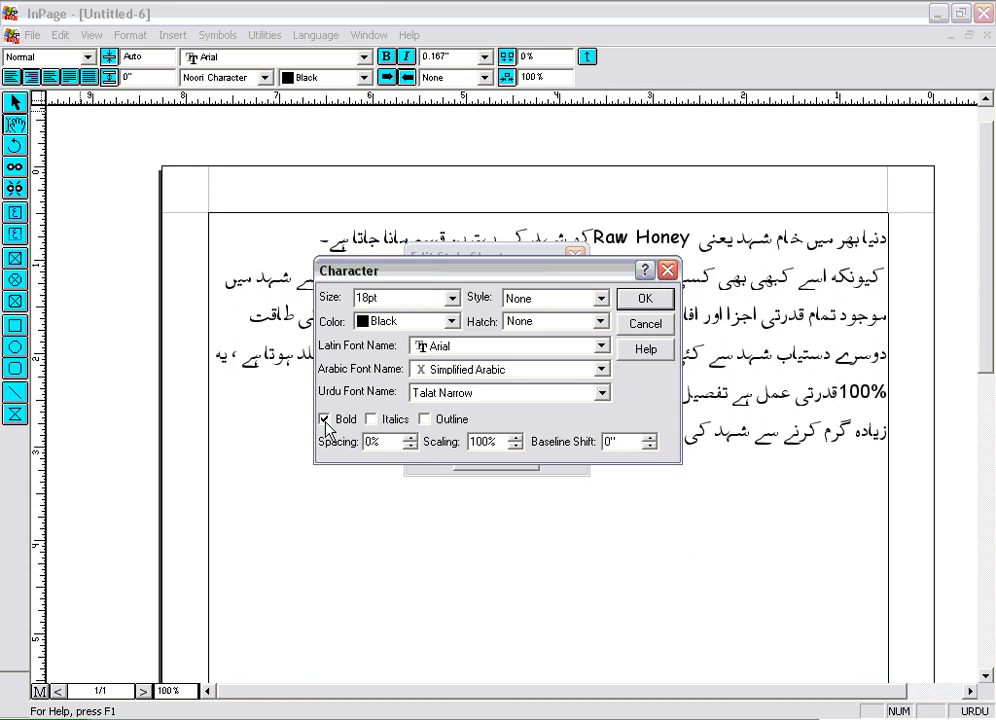
Set the character color of Style-2 to Red and save the style sheet.
left_click(453, 322)
left_click(455, 368)
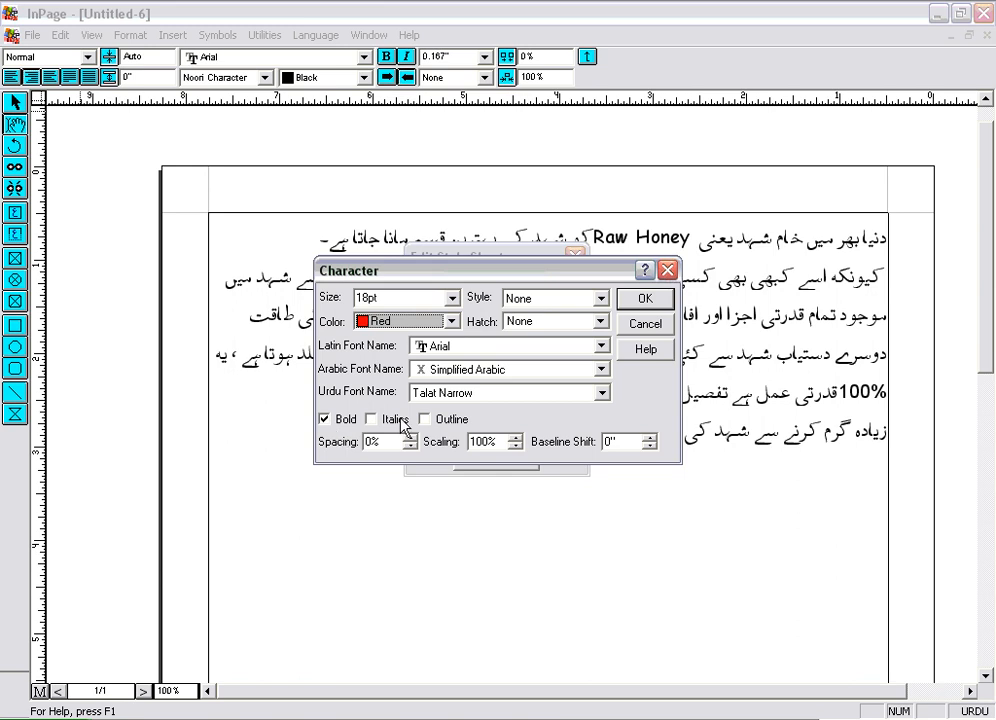
left_click(645, 299)
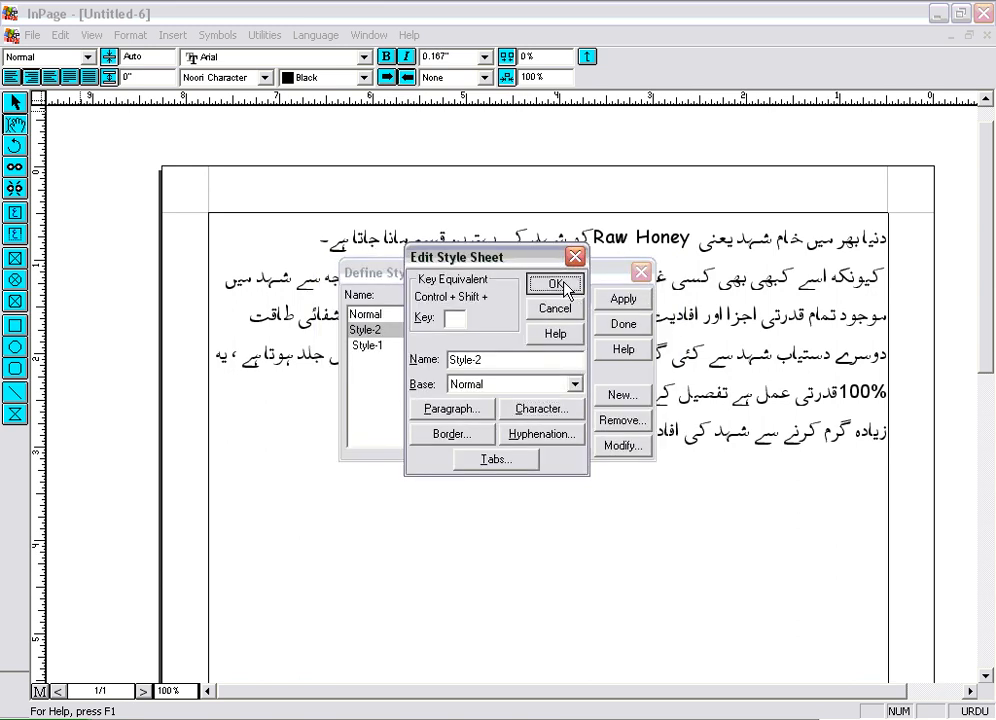
left_click(555, 283)
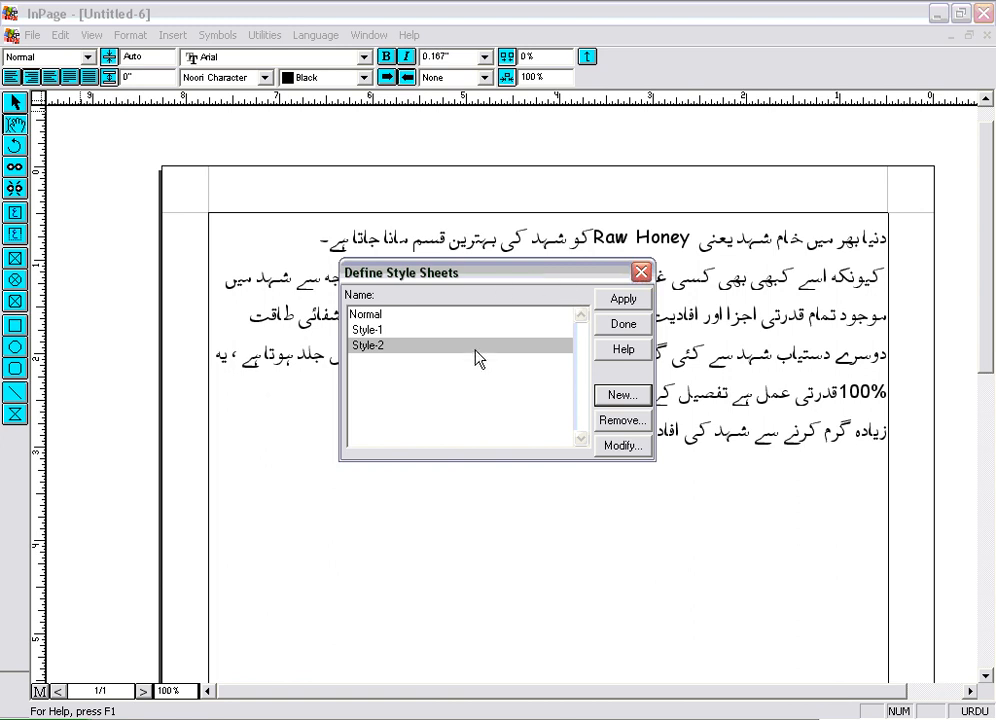
Review the character settings of Style-1 in its style sheet definition and leave them without making changes.
left_click(383, 380)
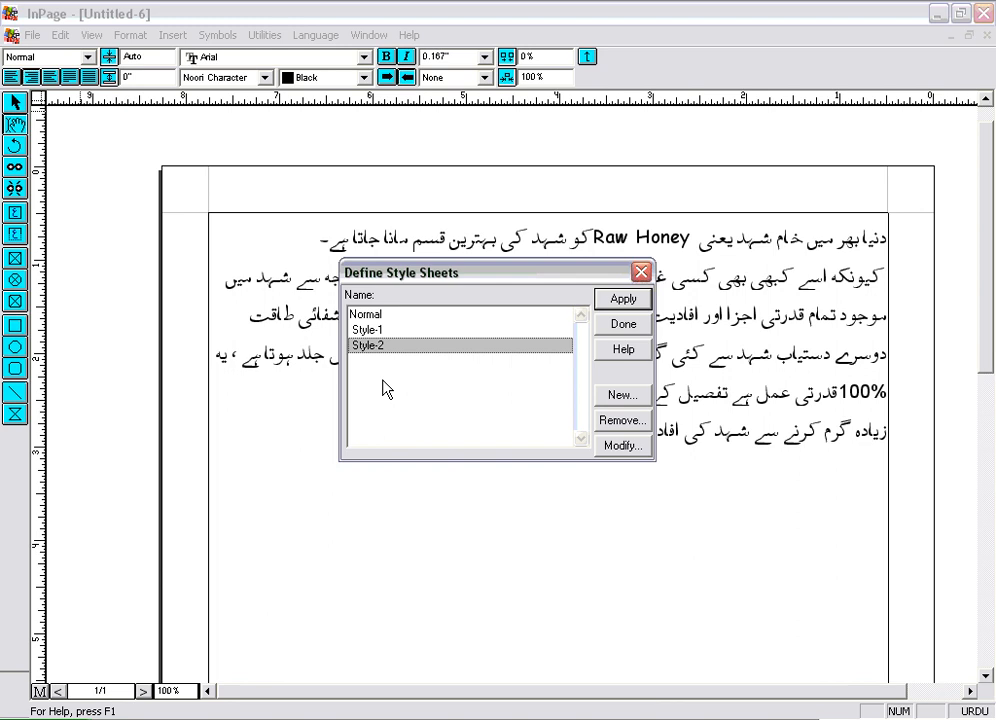
left_click(392, 333)
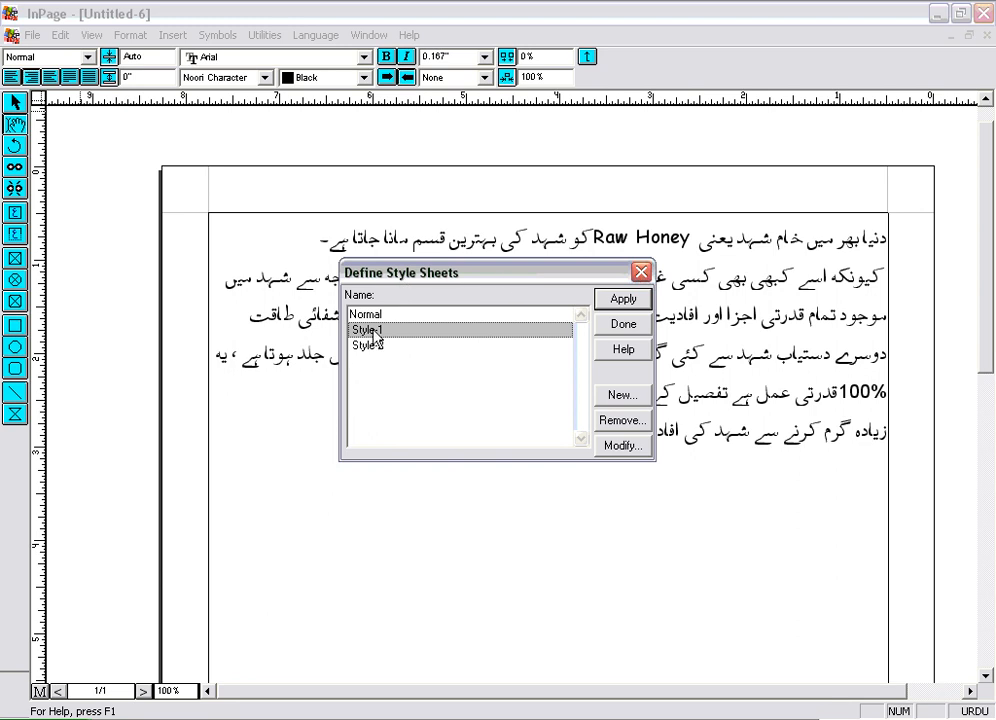
left_click(616, 448)
left_click(539, 408)
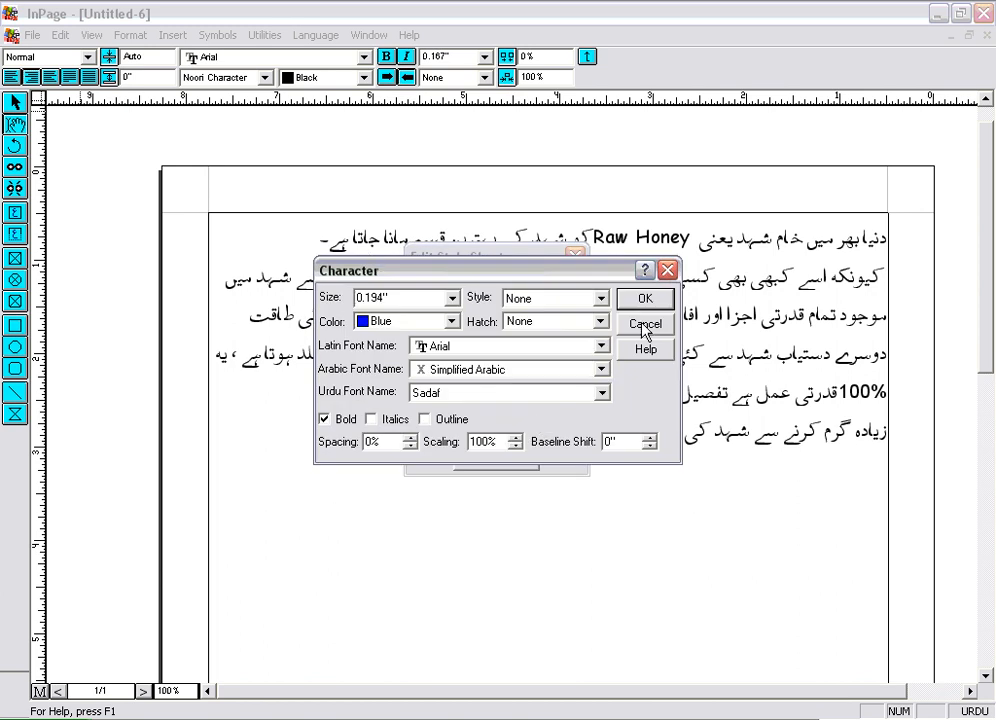
left_click(644, 331)
left_click(578, 313)
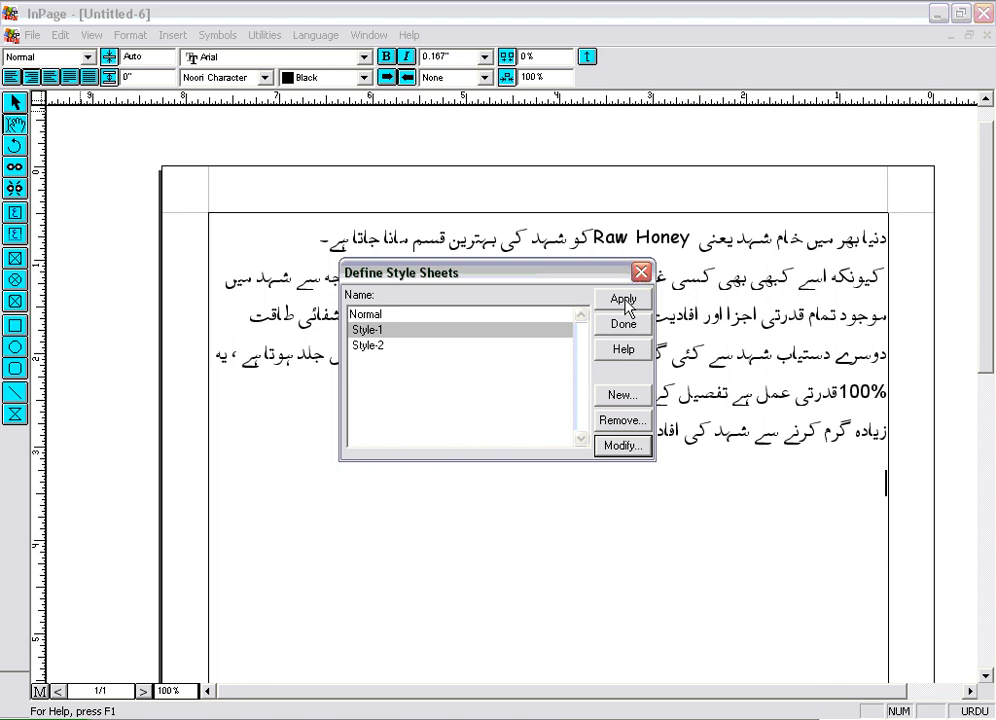
Apply Style-1 at the insertion point below the text, close the style sheet definitions and check the list of available styles.
left_click(623, 299)
left_click(623, 323)
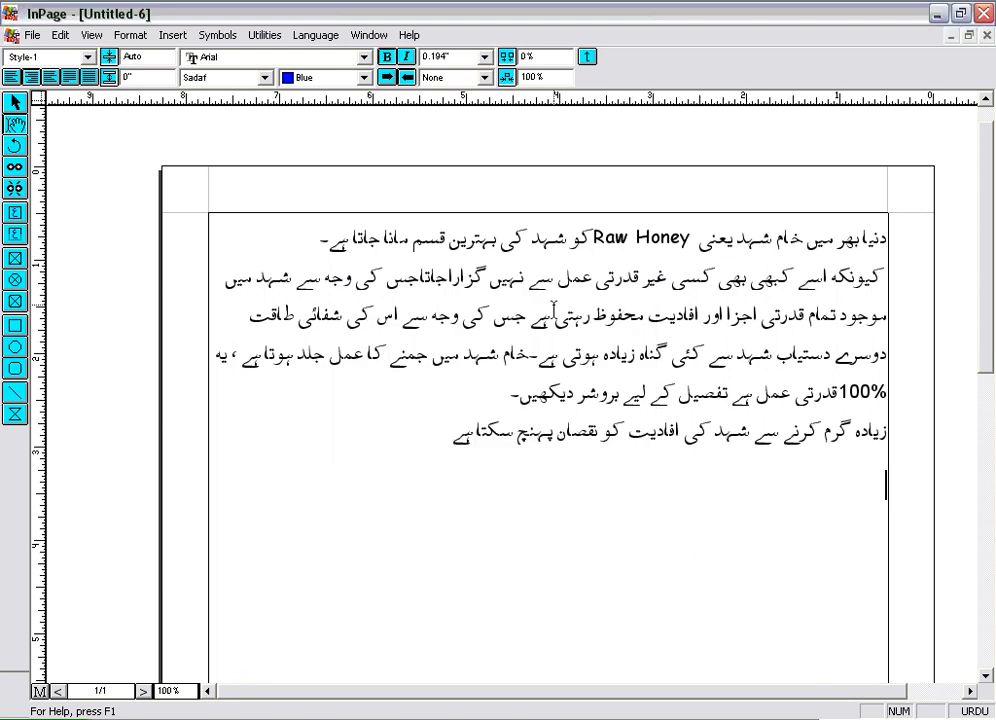
left_click(88, 58)
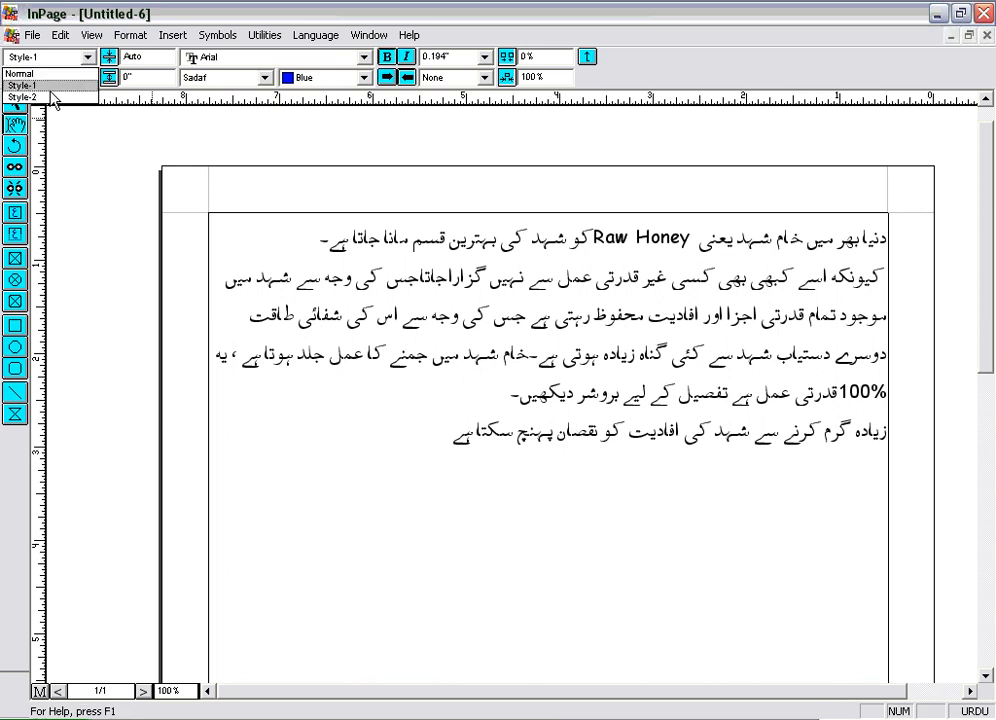
left_click(400, 433)
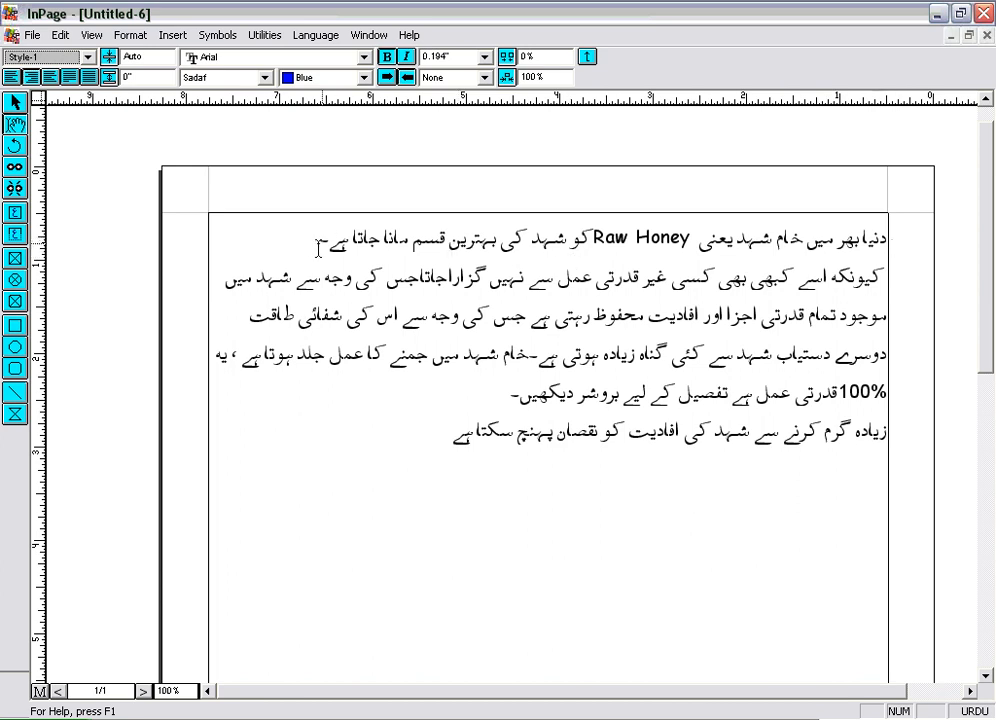
Apply Style-1 to the first line of the Urdu text containing "Raw Honey".
left_click_drag(320, 246, 890, 240)
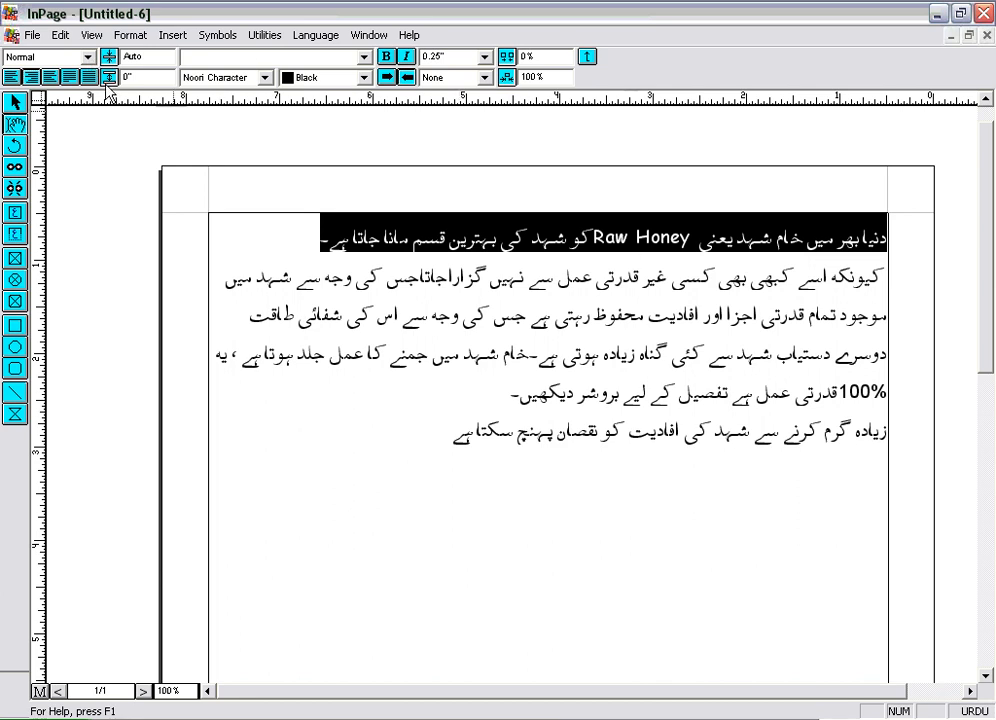
left_click(80, 57)
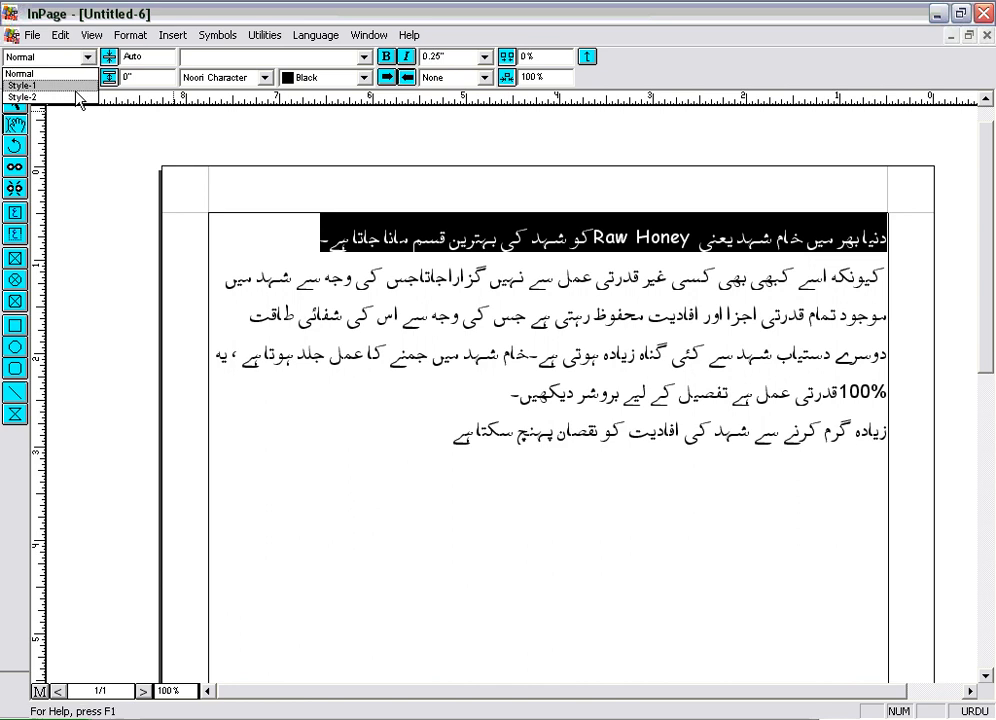
left_click(76, 86)
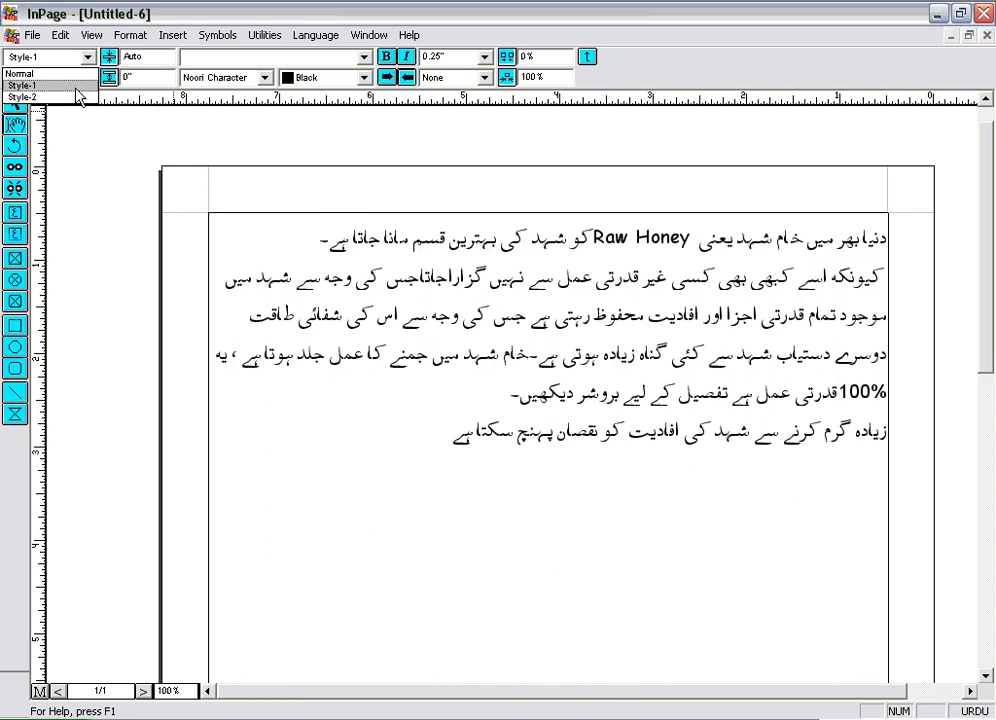
Try to set the character size to 14pt with the cursor inside the "Raw Honey" paragraph.
left_click(520, 237)
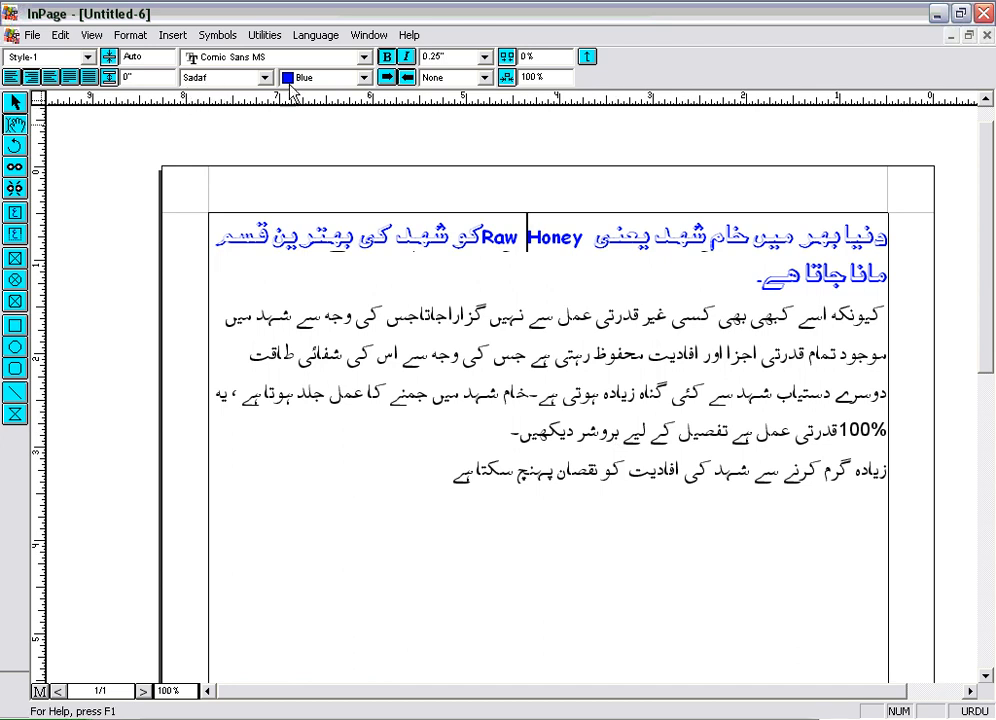
left_click(484, 57)
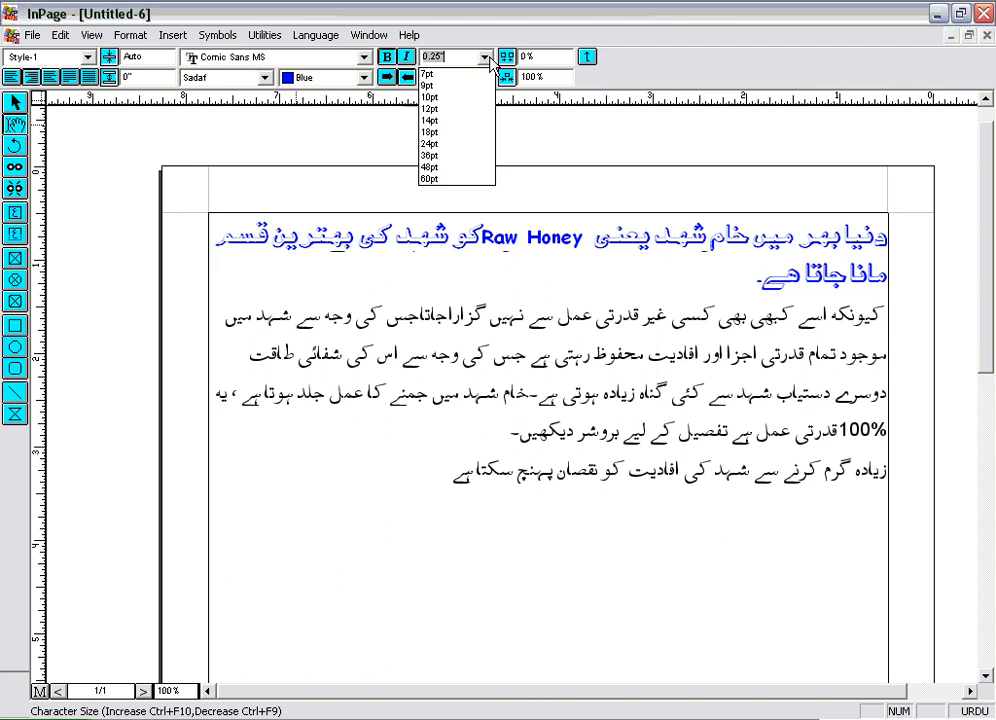
left_click(479, 124)
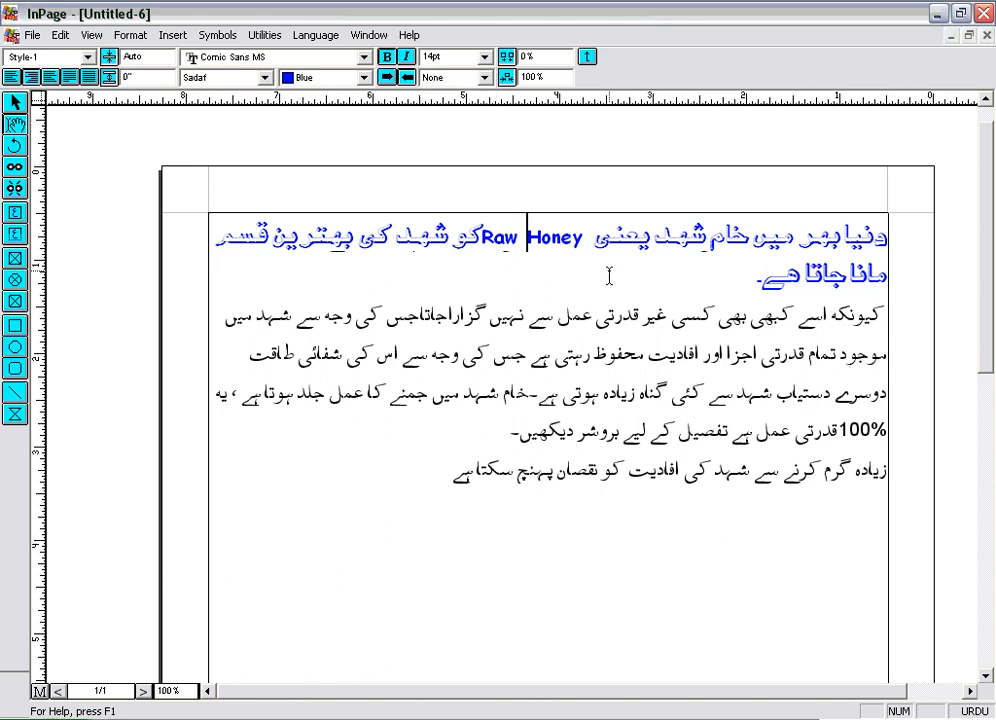
left_click(534, 262)
Apply Style-2 to the last line of the Urdu text.
left_click(455, 476)
left_click_drag(455, 476, 901, 484)
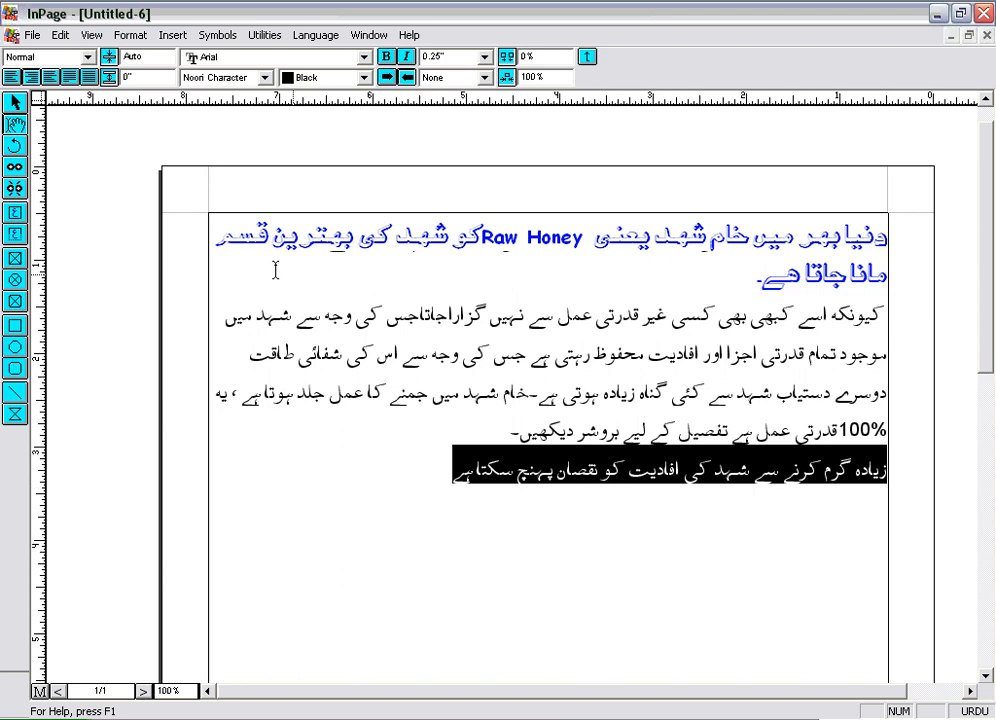
left_click(90, 59)
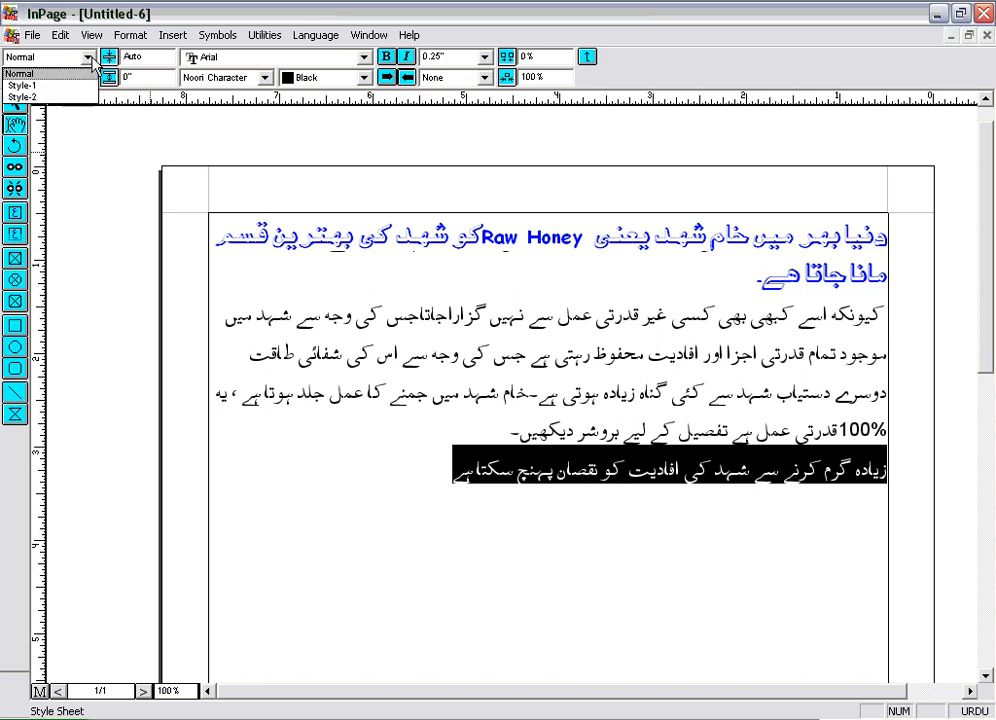
left_click(45, 97)
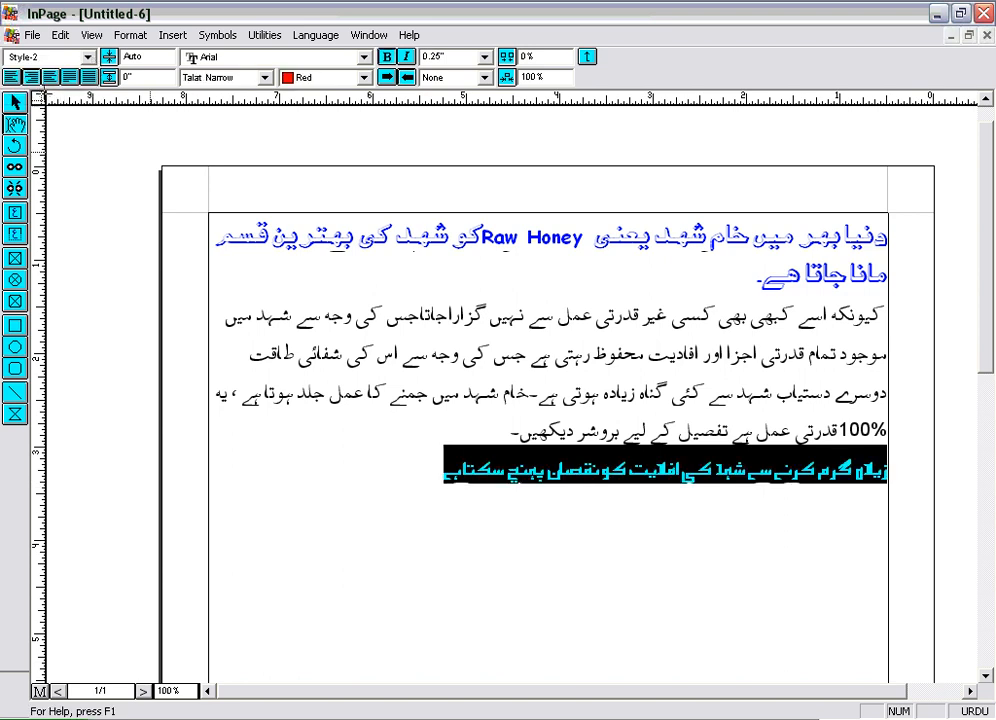
Try to set the character size to 14pt with the cursor in the last line, without selecting its text.
left_click(452, 483)
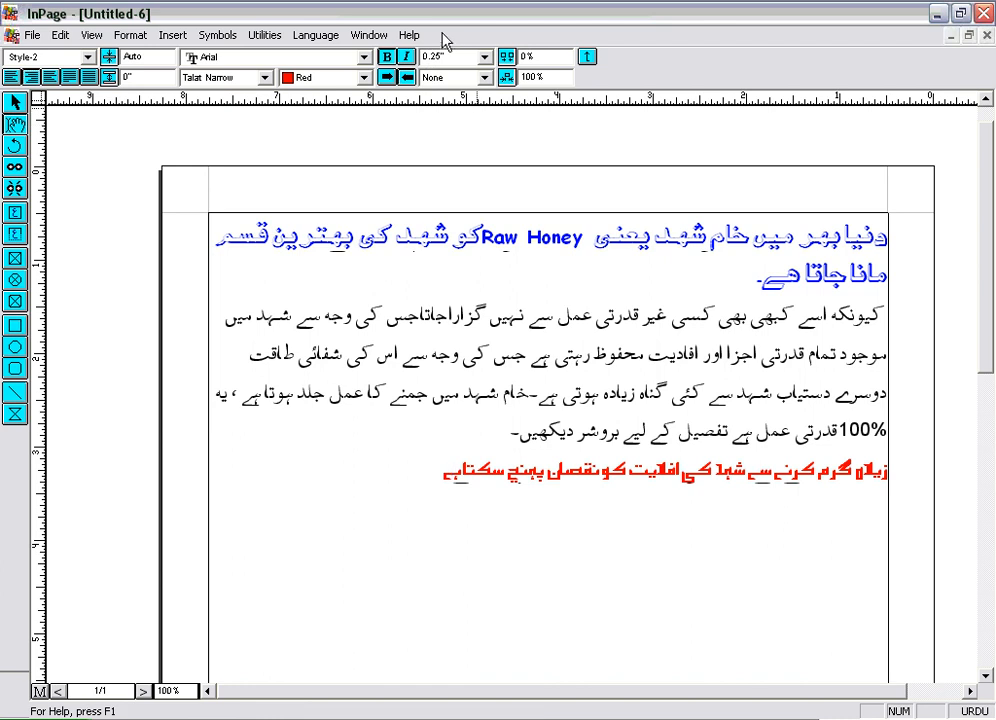
left_click(486, 58)
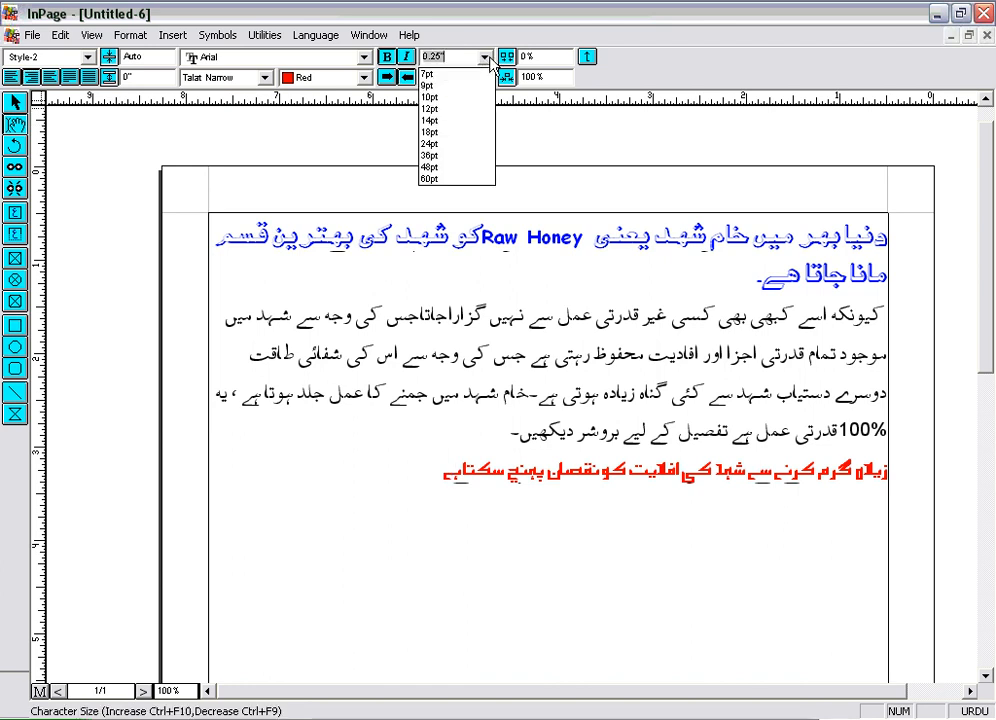
left_click(436, 121)
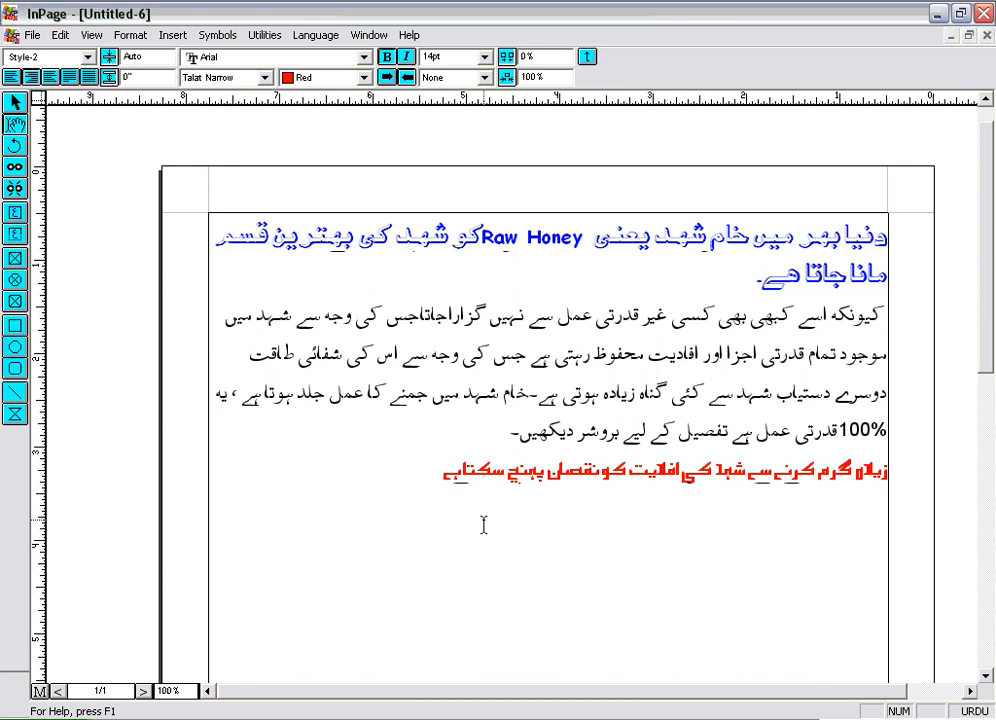
Try Style-1 on the final word of the middle paragraph, "دیکھیں۔", and undo the style change.
double_click(514, 437)
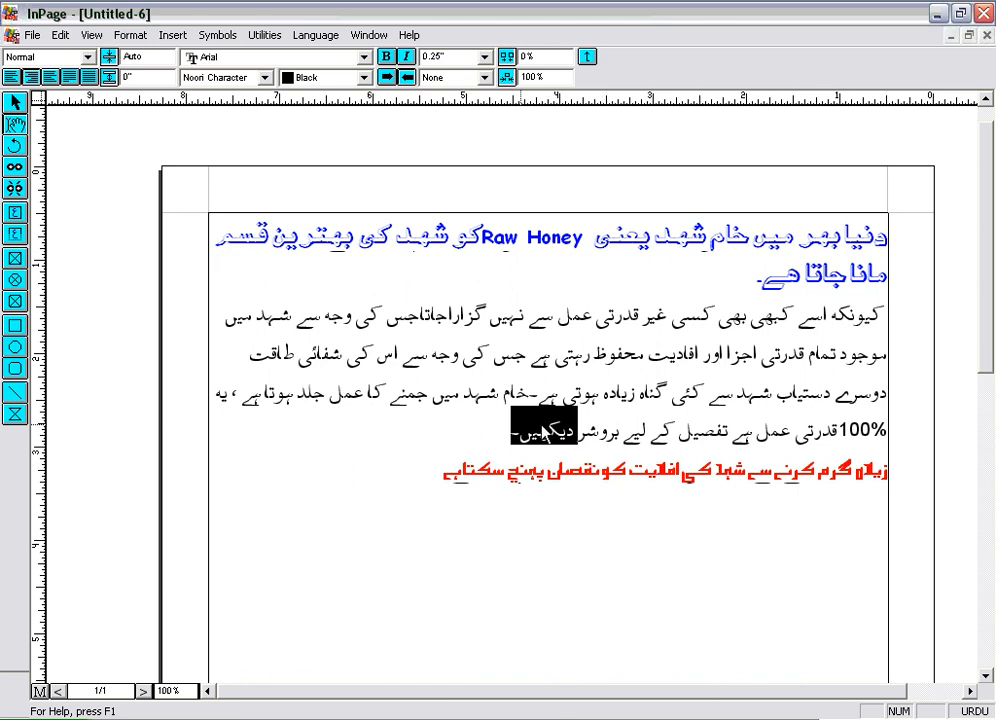
left_click(88, 57)
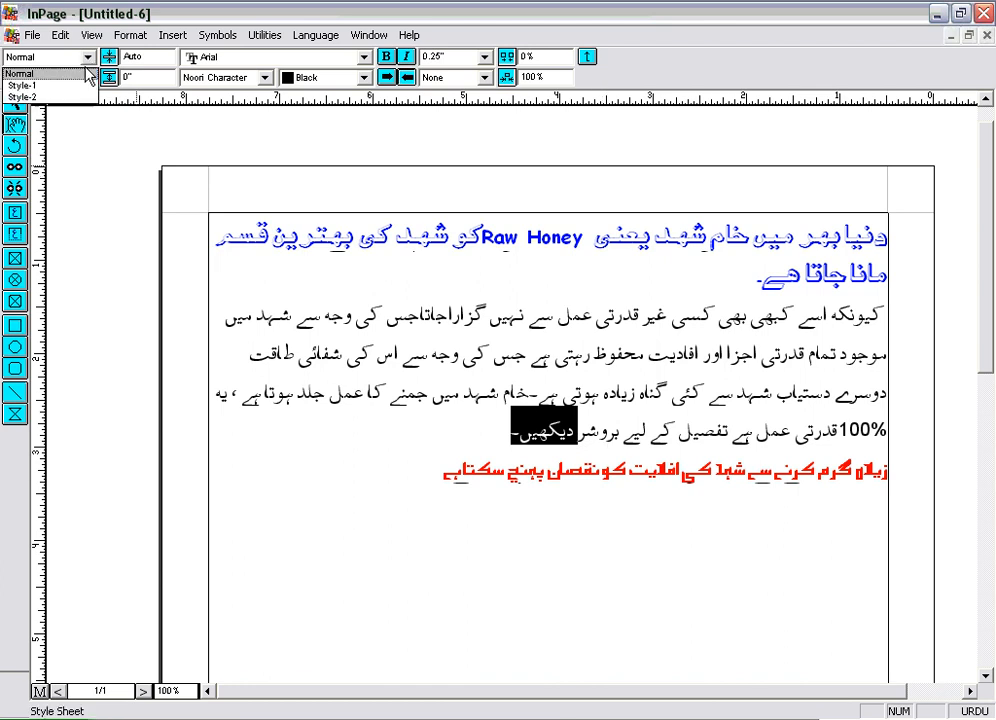
left_click(84, 86)
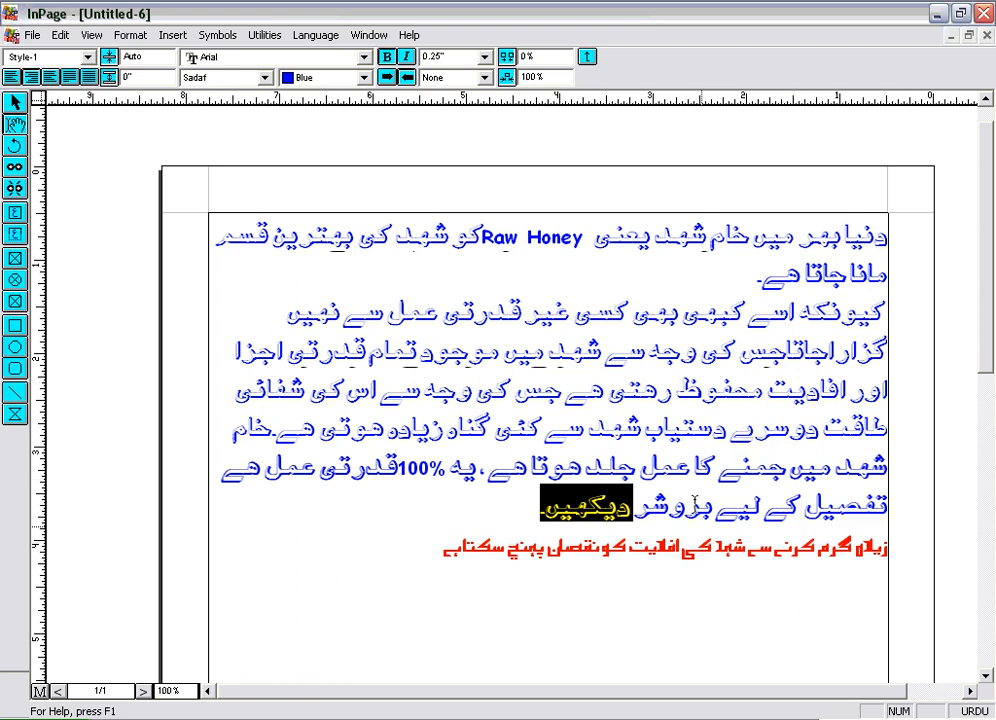
key("ctrl+z")
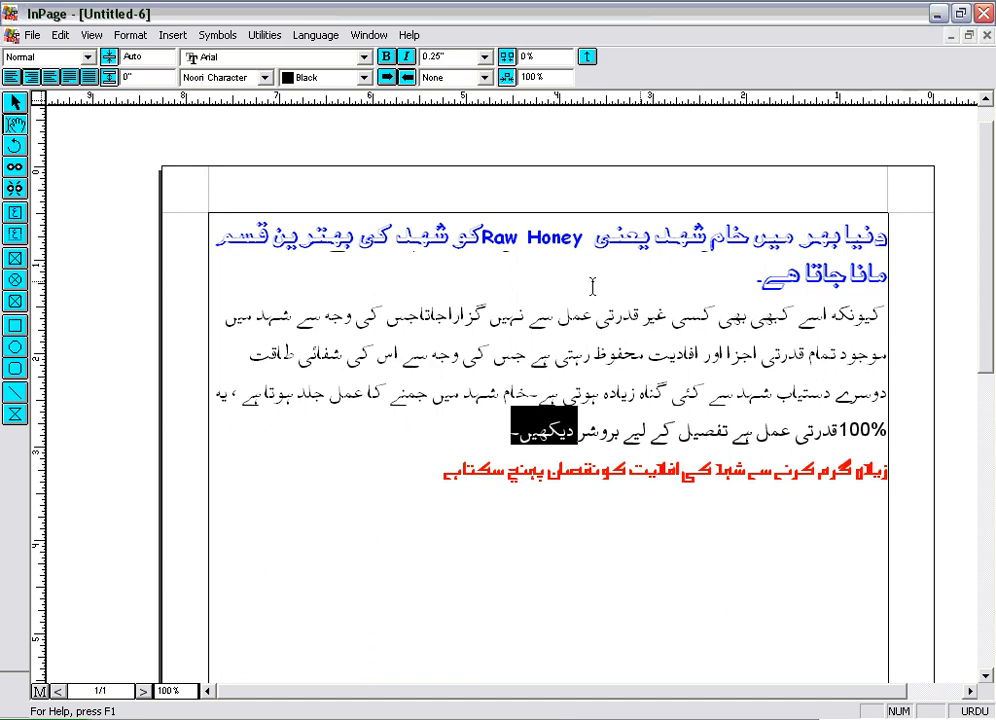
Split the word "دیکھیں۔" off the middle paragraph into a paragraph of its own and apply Style-1 to it.
left_click(576, 428)
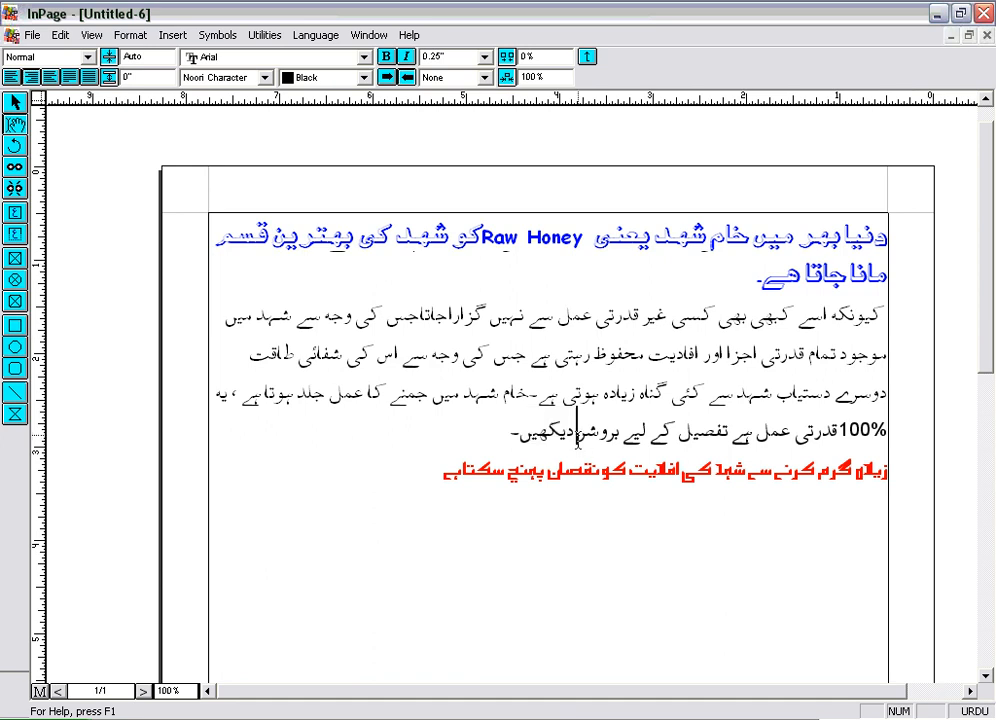
key("Return")
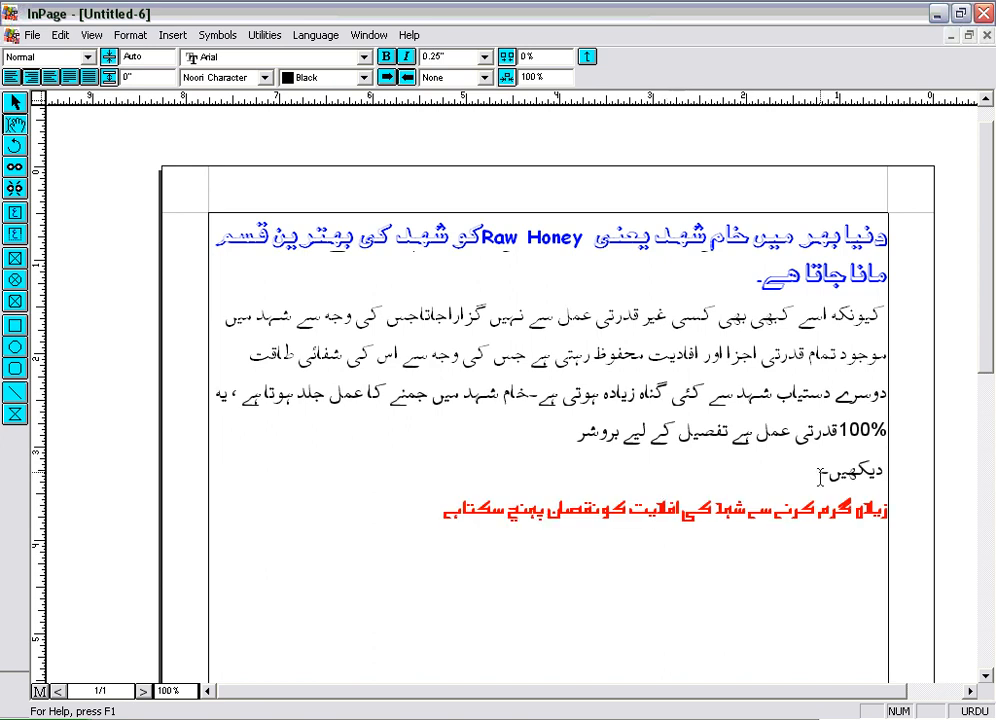
left_click_drag(818, 468, 888, 468)
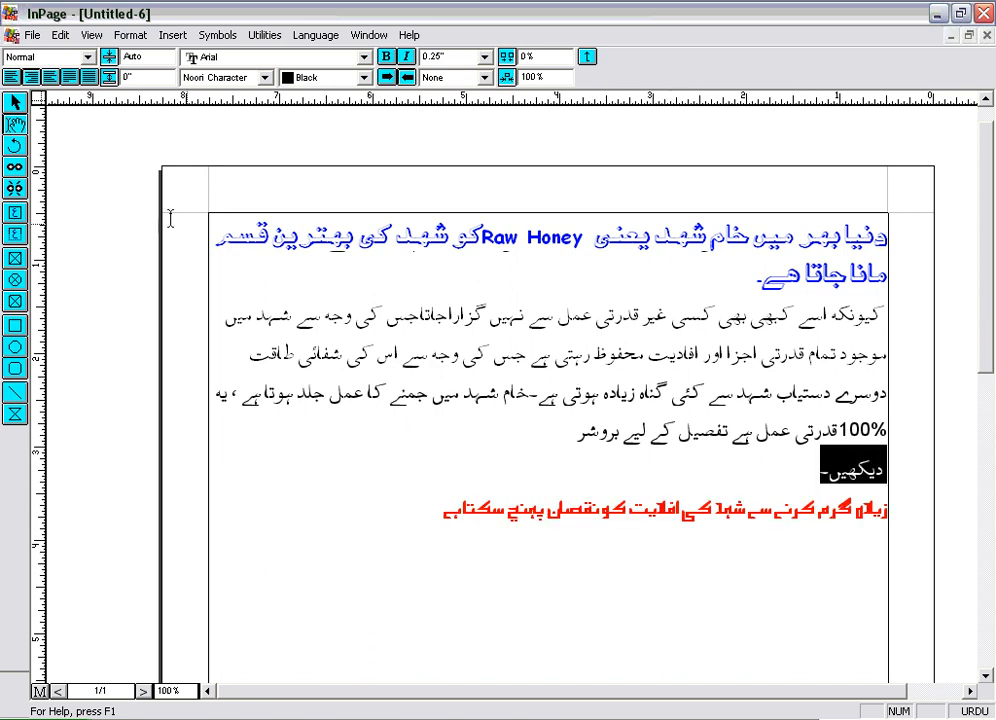
left_click(72, 57)
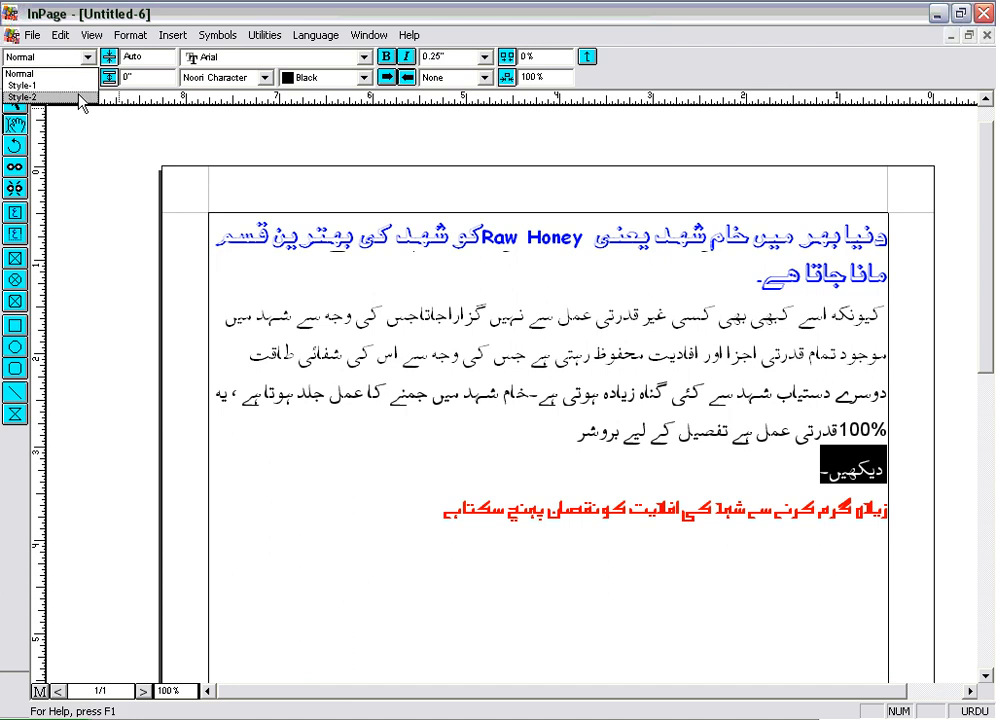
left_click(30, 85)
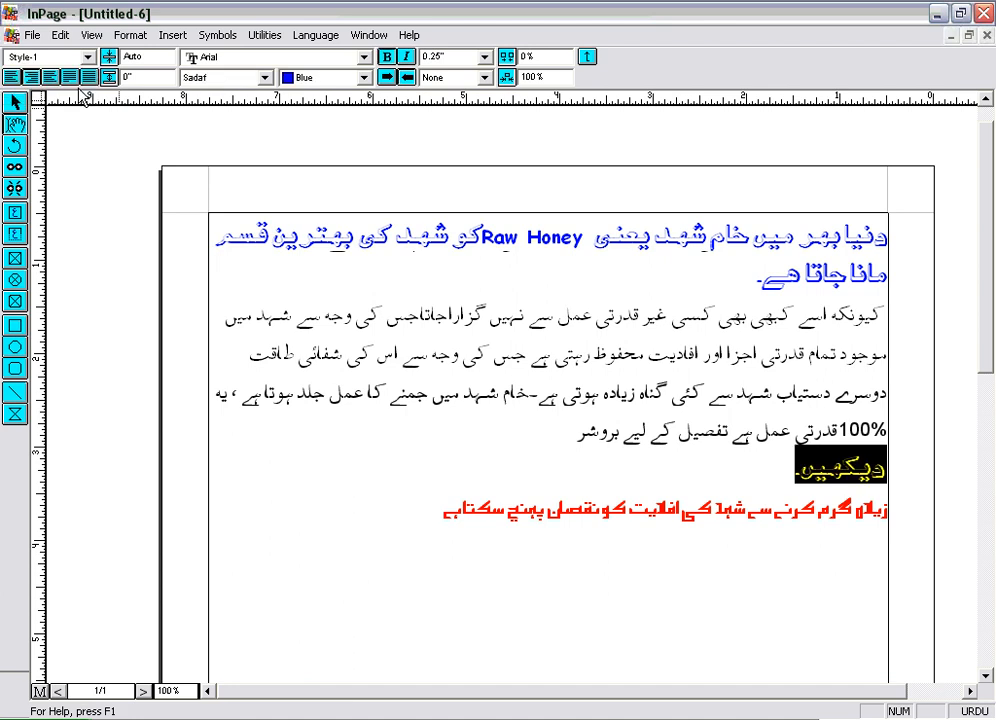
left_click(816, 480)
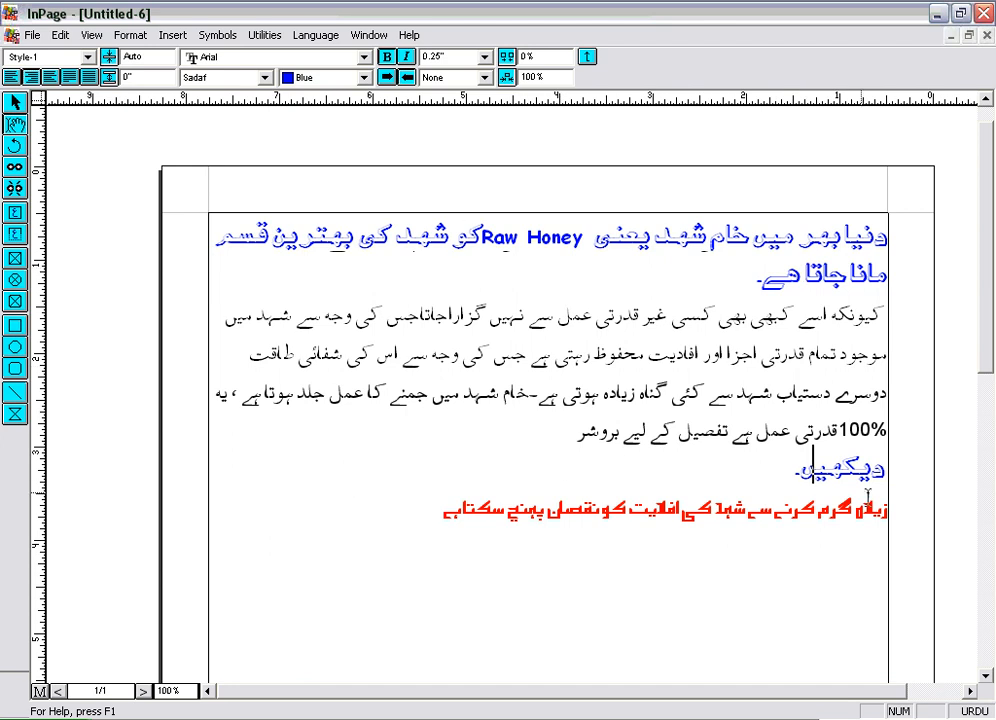
Merge the word "دیکھیں۔" back into the middle paragraph and split it off again into its own paragraph.
key("BackSpace")
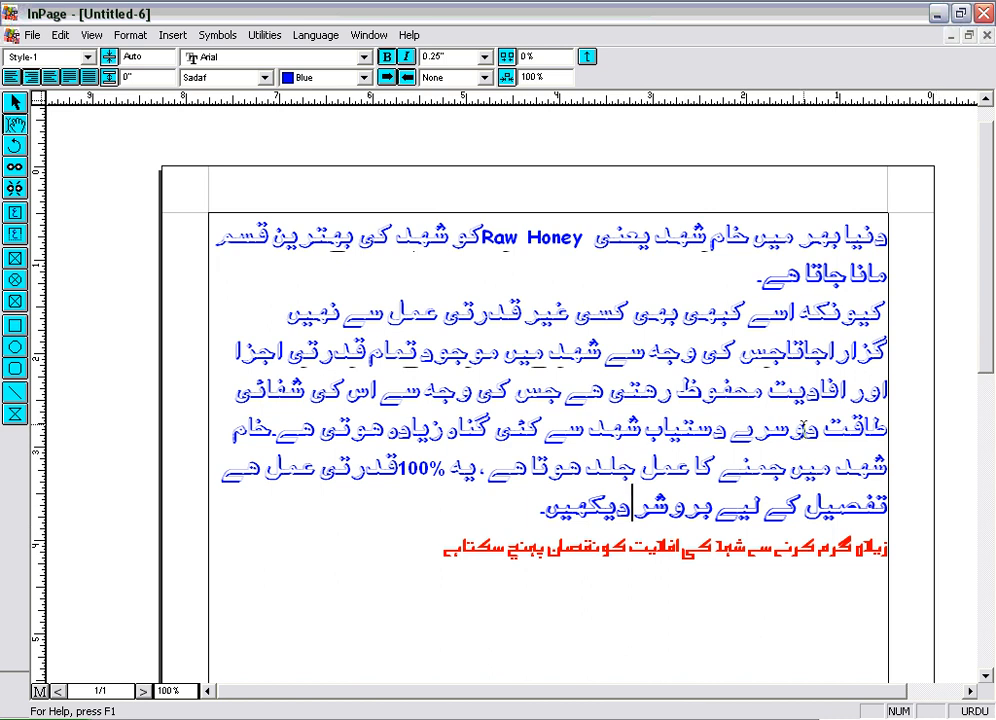
key("Return")
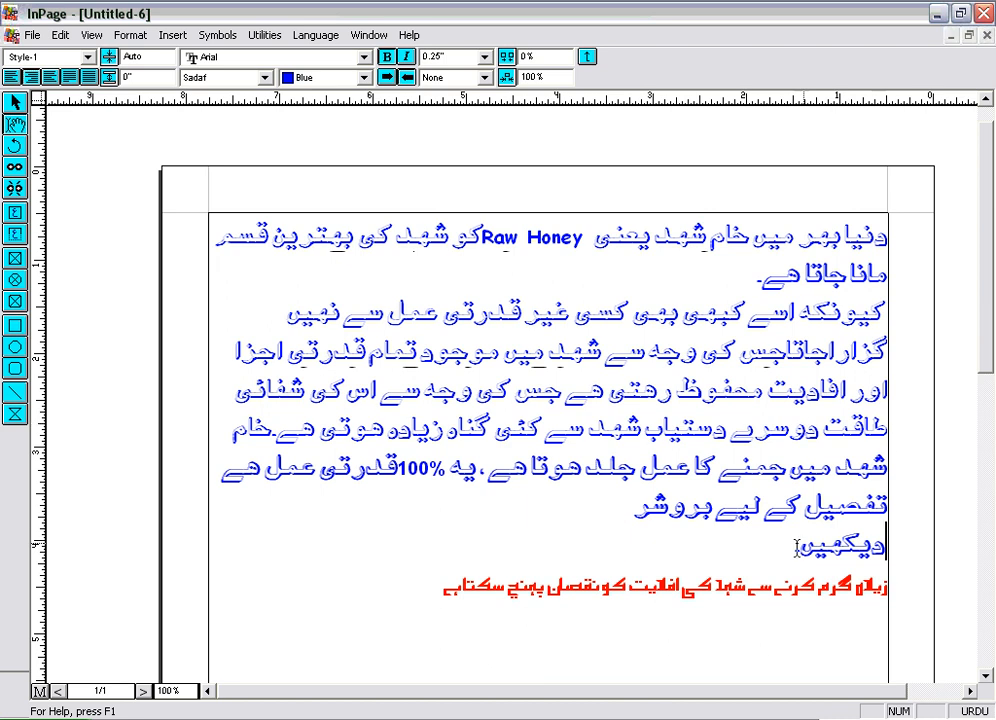
Apply the Normal style to the middle paragraph and the separate "دیکھیں۔" paragraph.
left_click_drag(797, 547, 895, 320)
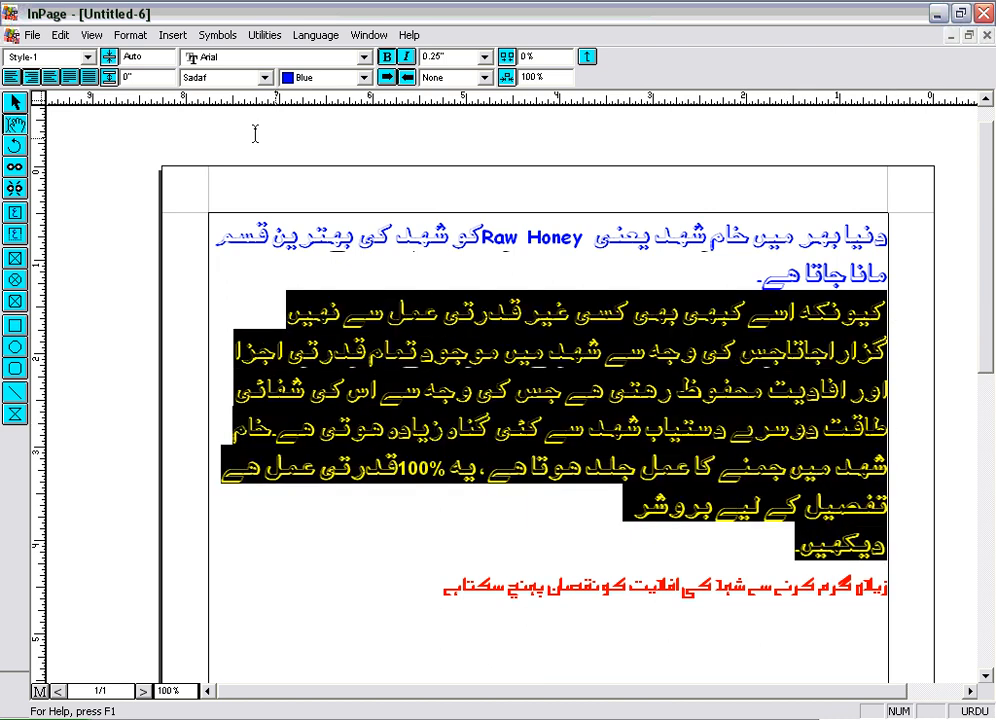
left_click(87, 57)
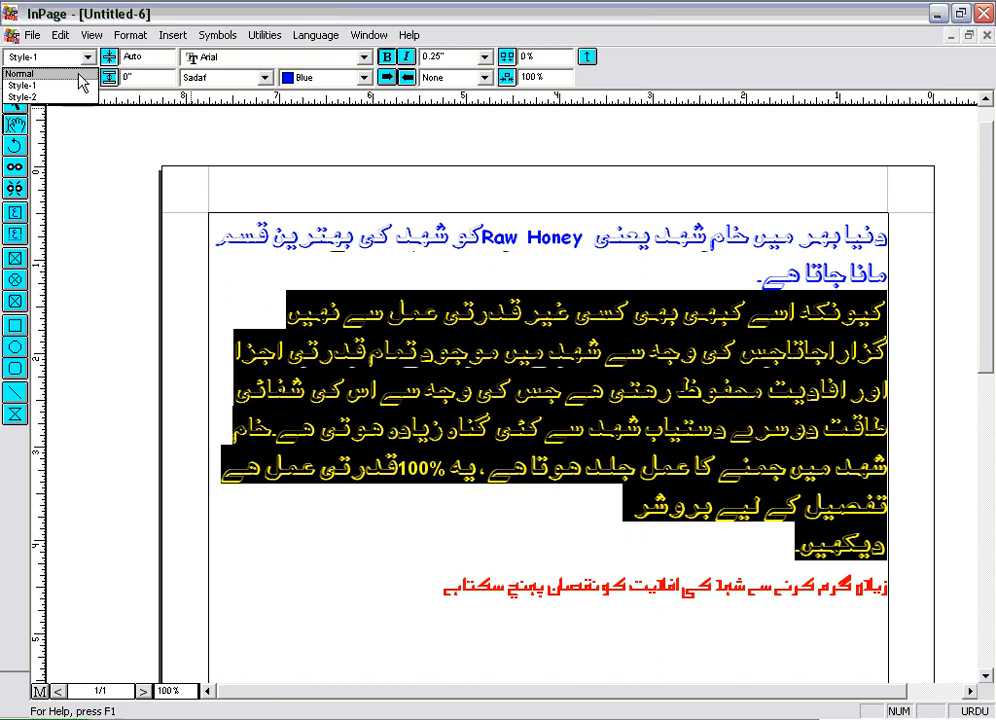
left_click(62, 73)
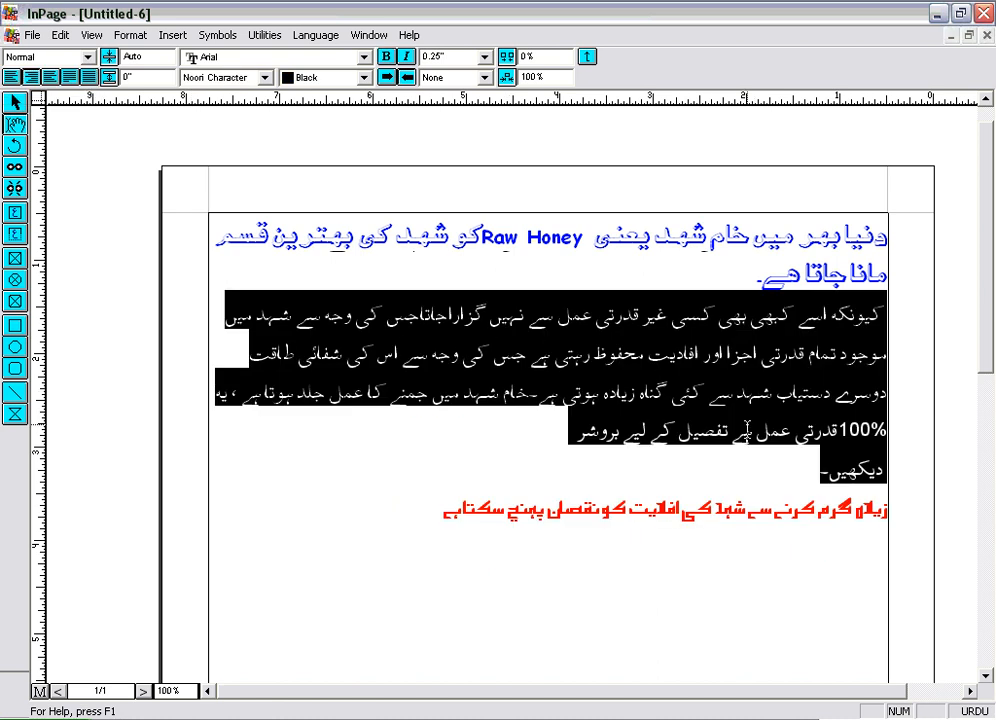
left_click(742, 432)
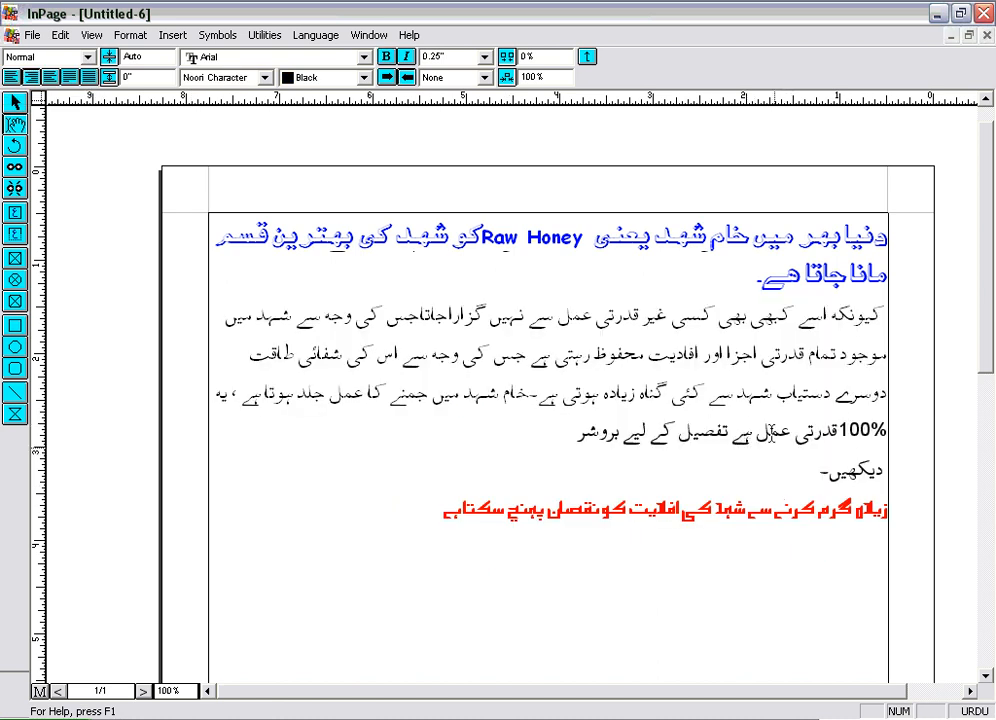
Merge the middle paragraph into the first paragraph, then apply Style-1 to the selected opening sentence ending in "مانا جاتا ہے۔".
left_click(882, 314)
key("BackSpace")
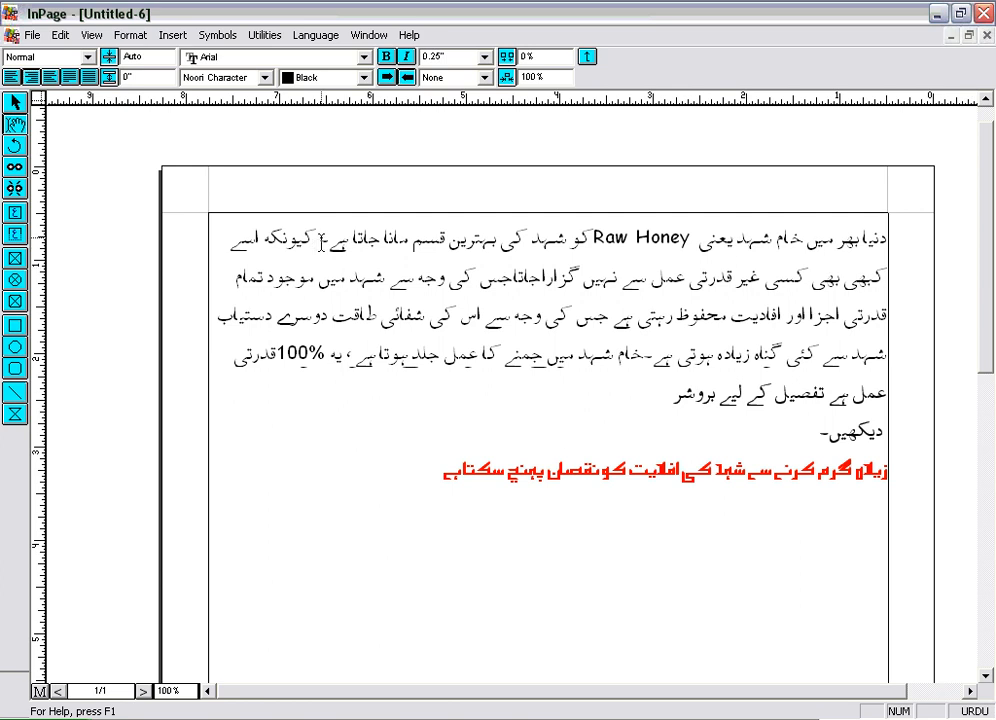
left_click_drag(318, 237, 913, 256)
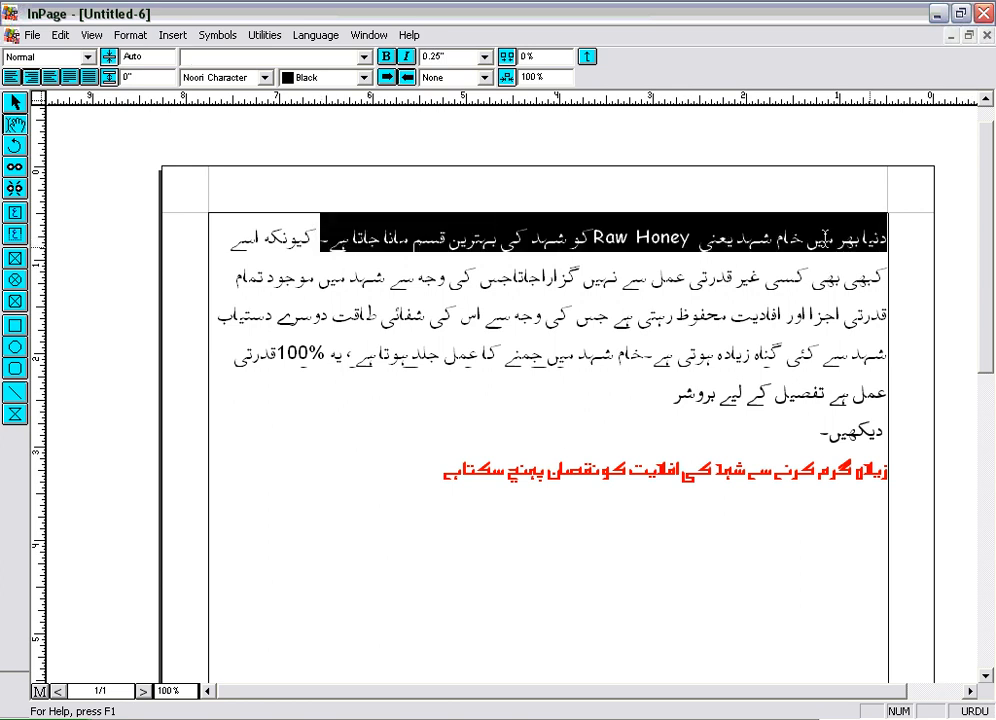
left_click(88, 57)
left_click(84, 83)
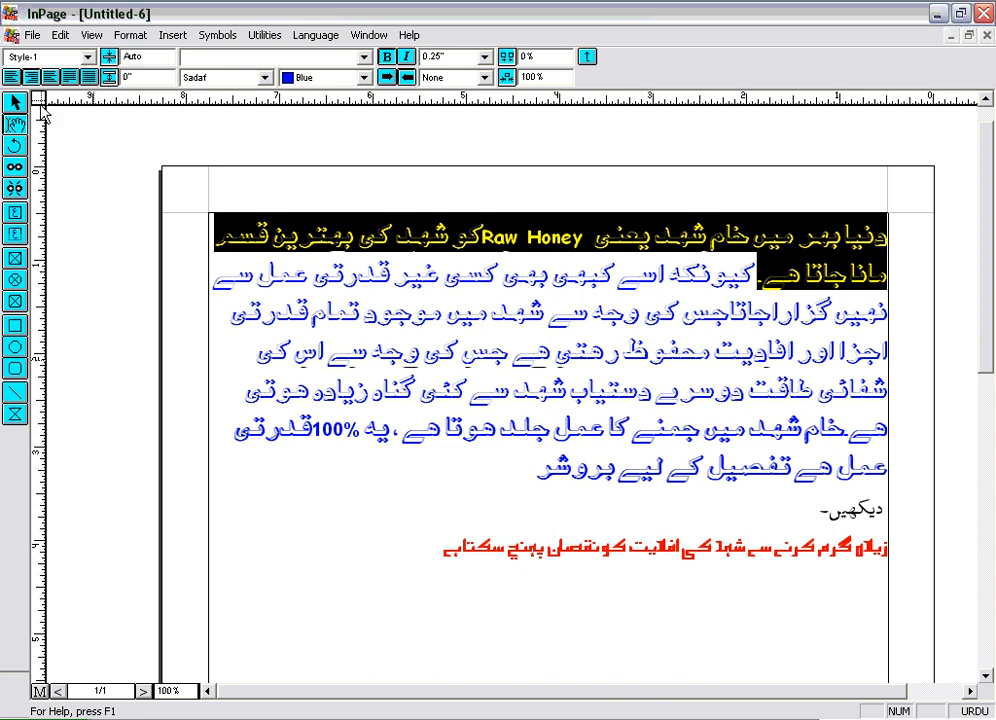
Open the style sheet definitions and look at the name entry for a new style sheet without creating one.
left_click(130, 37)
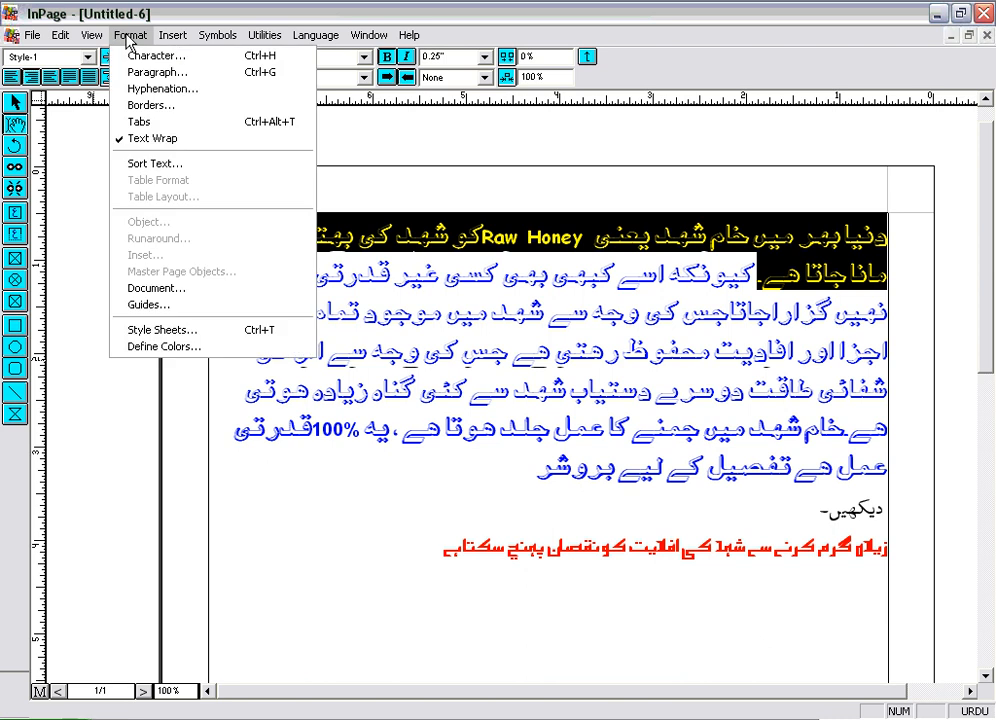
left_click(172, 331)
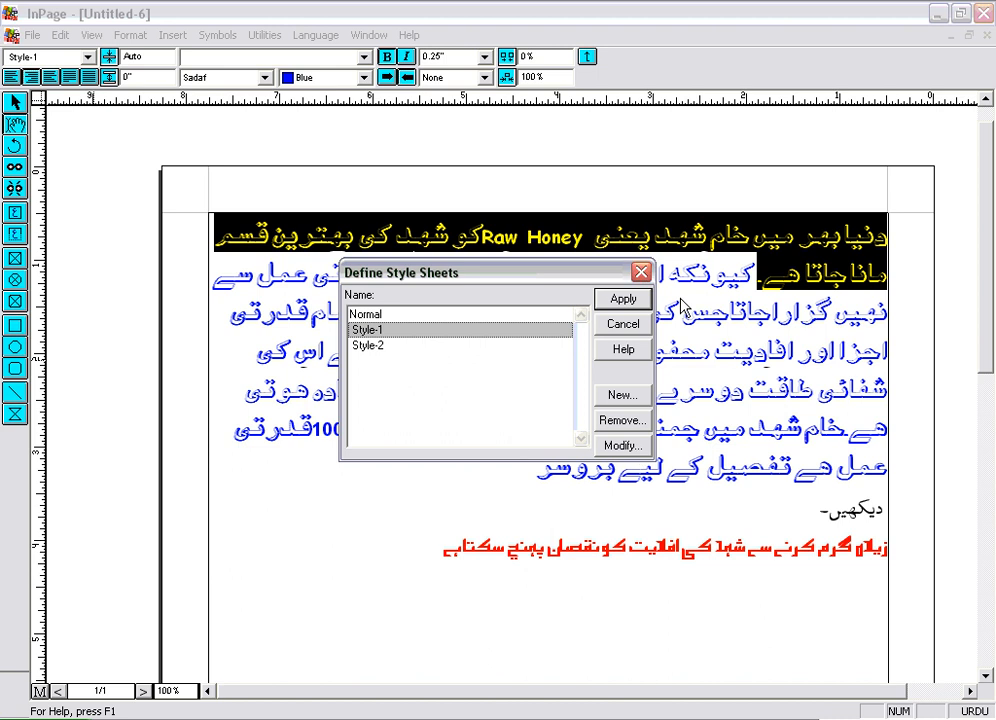
left_click(620, 395)
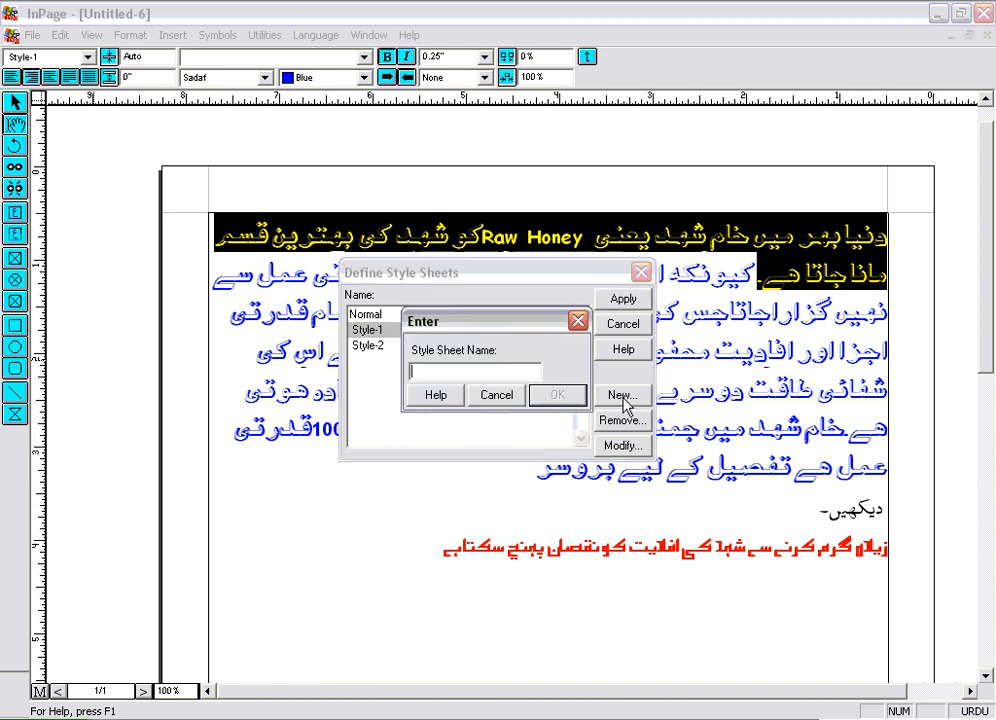
left_click(497, 395)
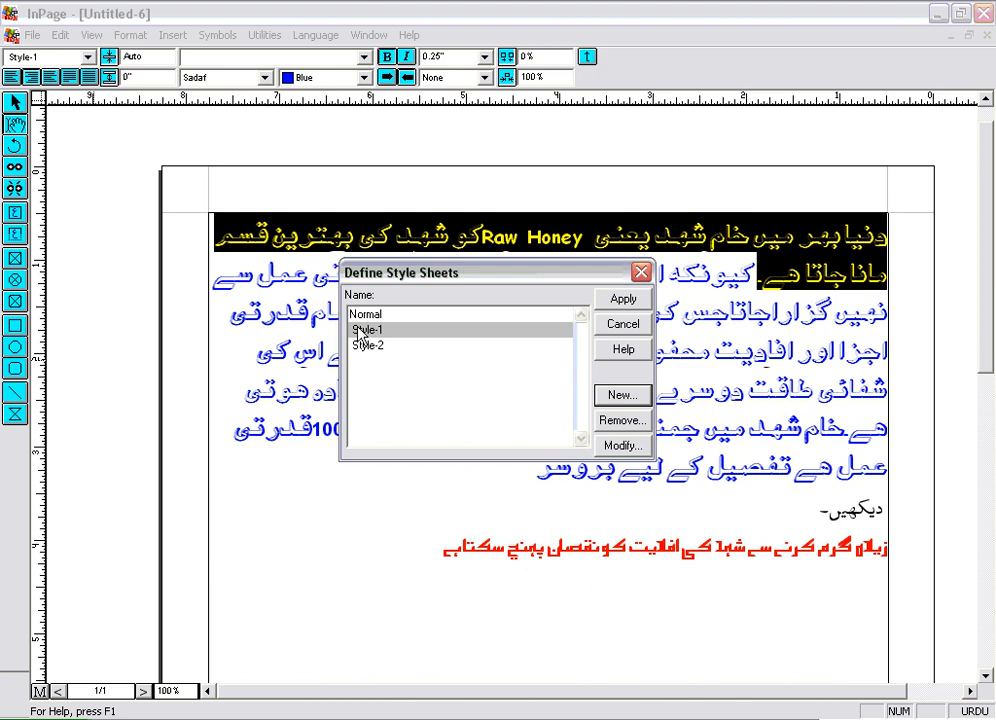
Try to remove Style-1 from the document's defined style sheets.
left_click(385, 333)
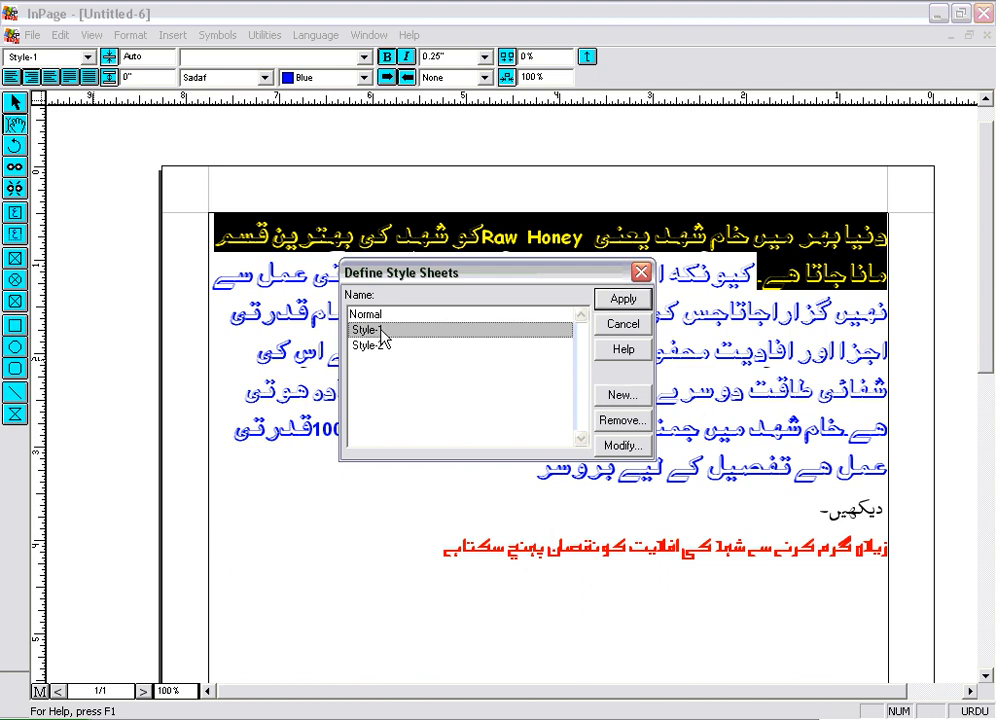
left_click(628, 419)
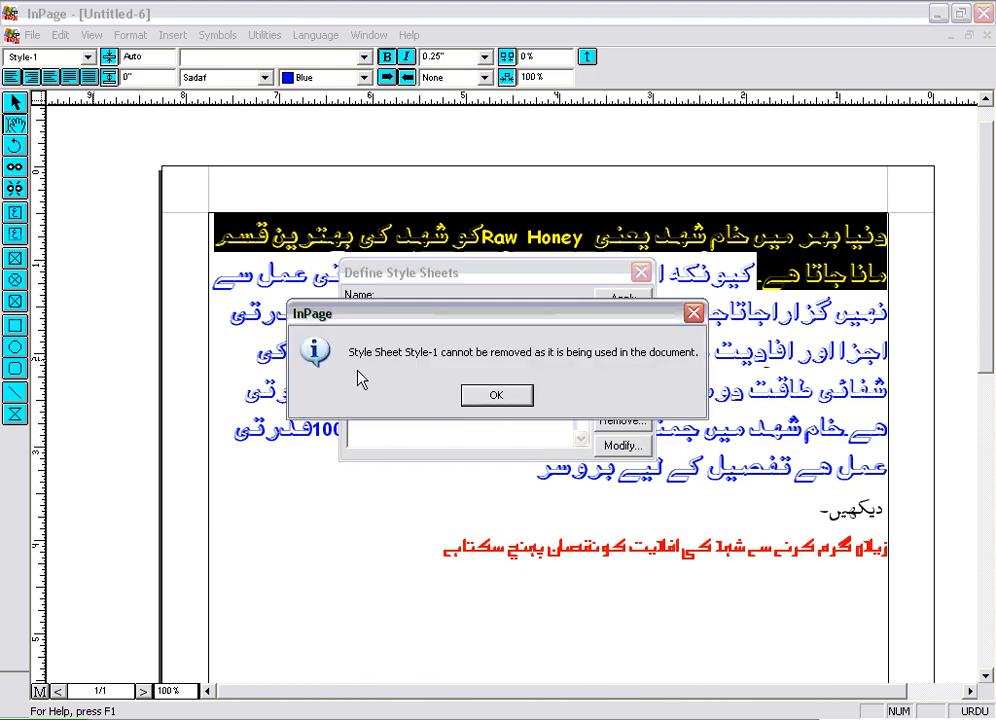
left_click(490, 398)
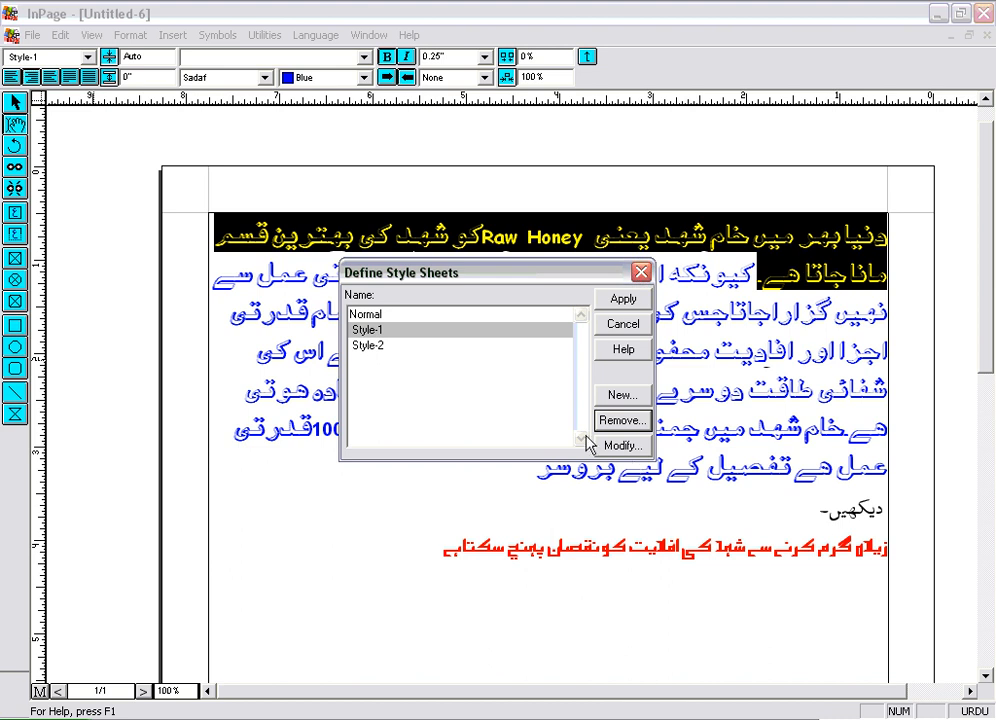
Review the character settings of Style-2 in its style sheet definition.
left_click(370, 346)
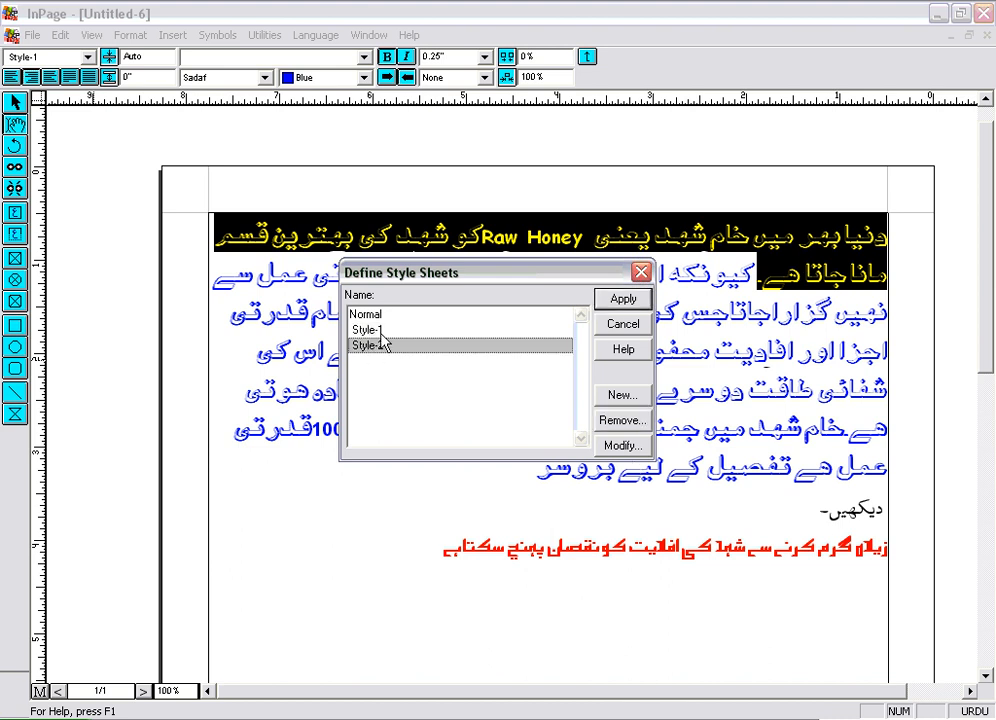
left_click(612, 447)
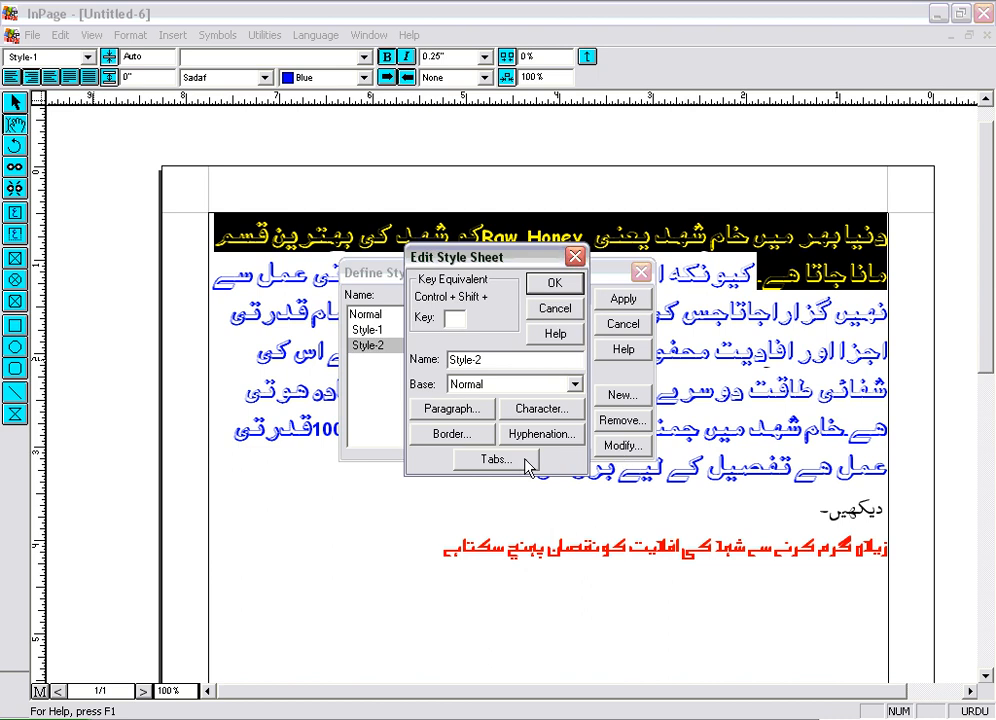
left_click(527, 408)
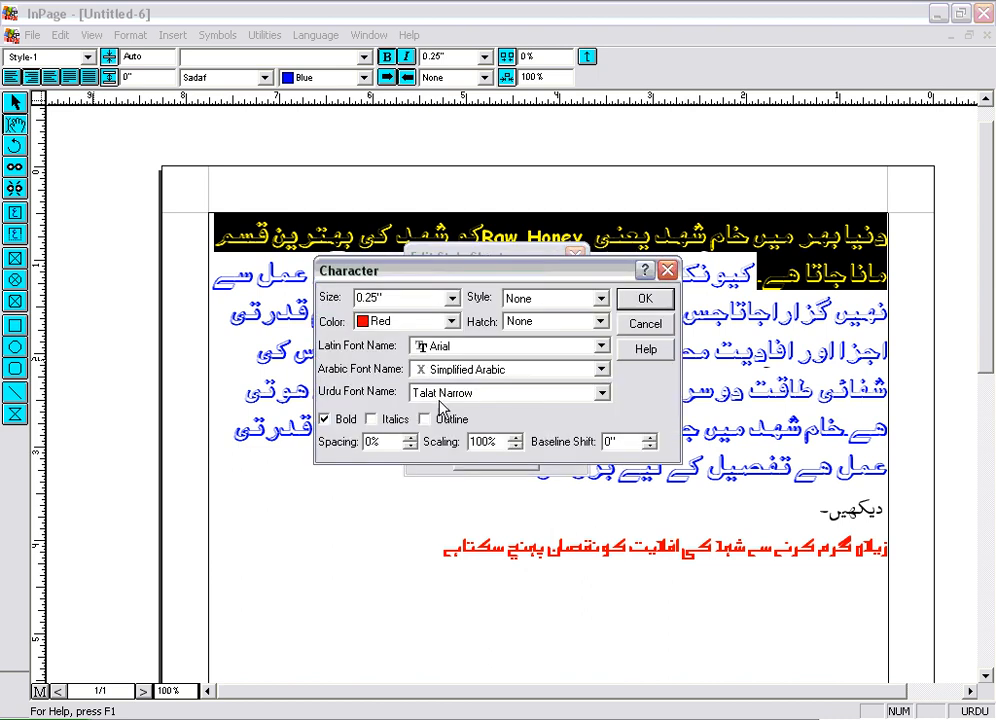
left_click(648, 297)
left_click(553, 313)
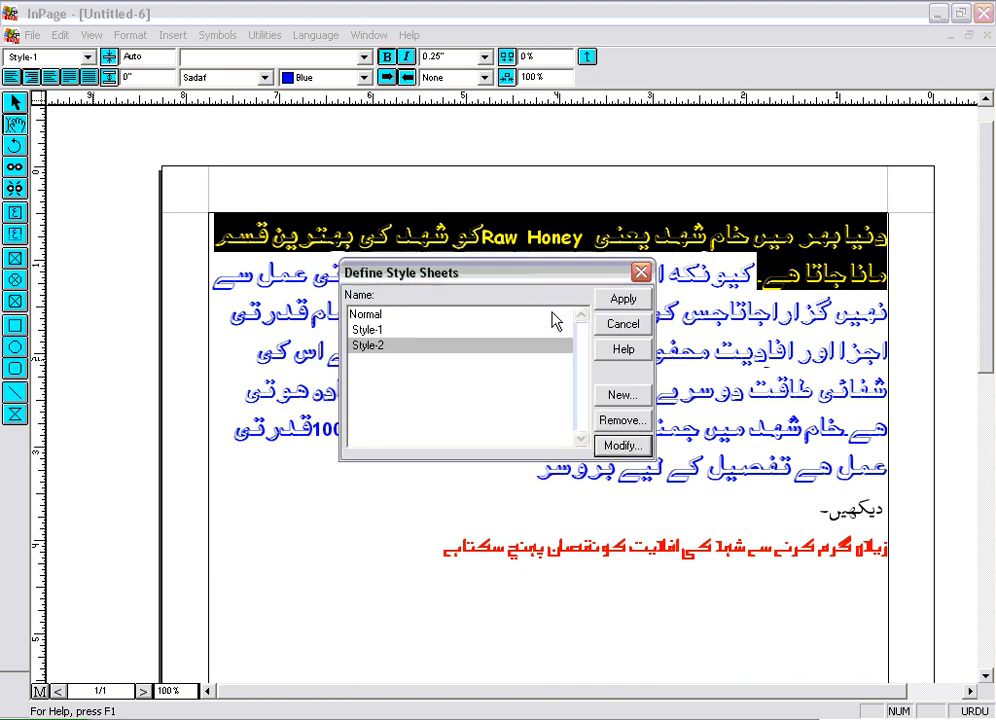